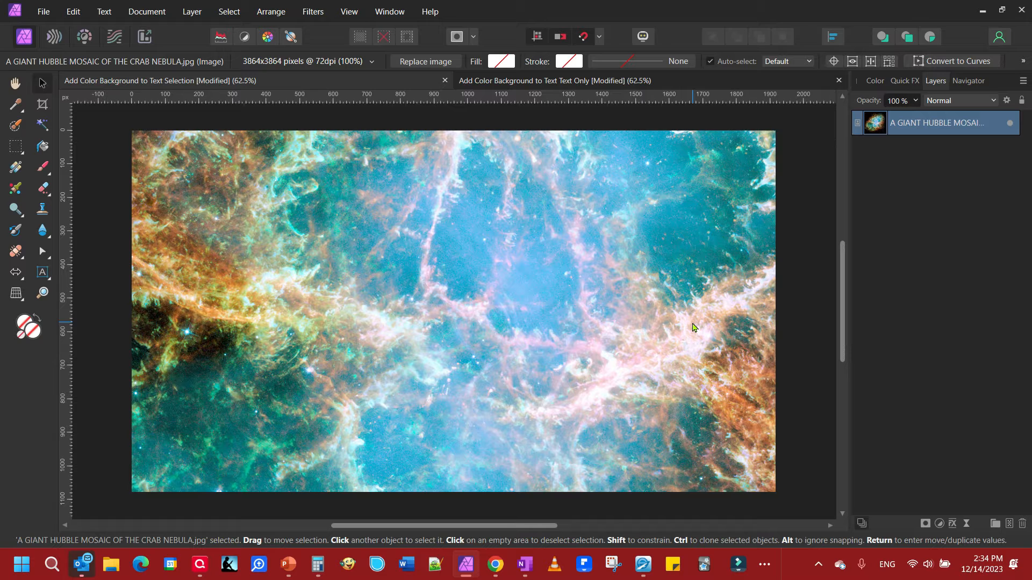
Step: Add artistic text reading "Text" over the nebula image and move it to the middle of the canvas
left_click(41, 272)
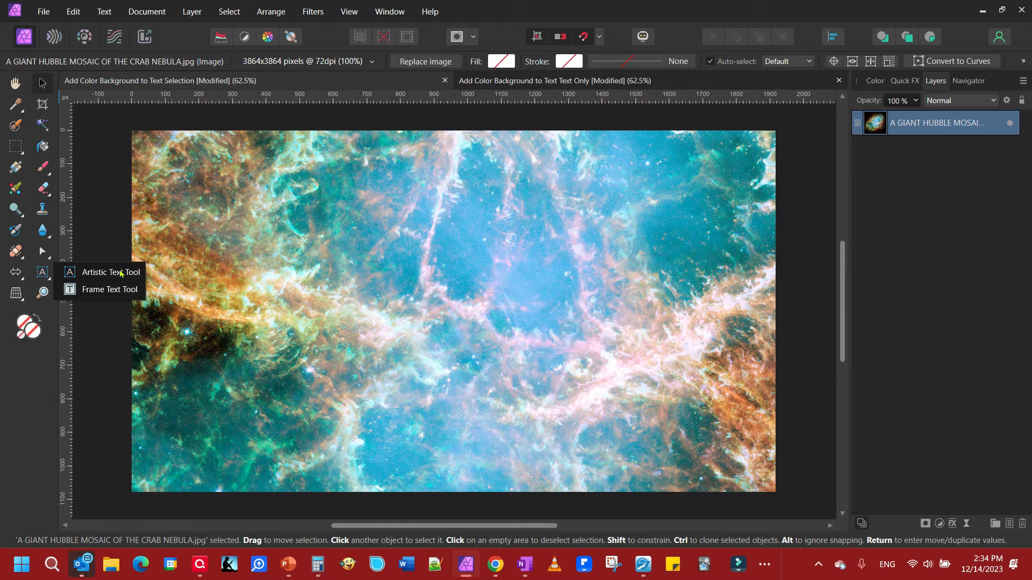
left_click(120, 273)
left_click_drag(204, 216, 216, 308)
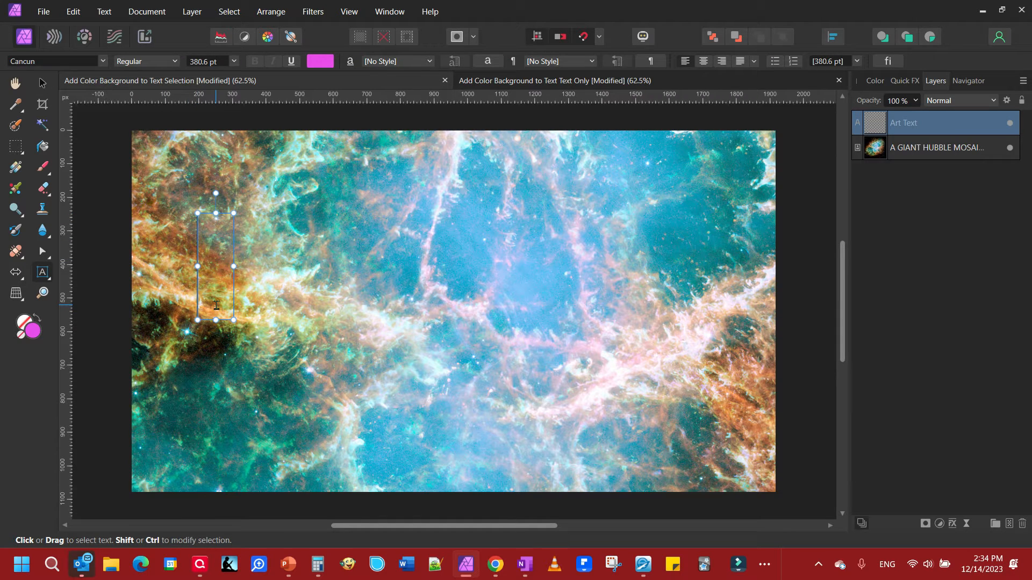
type("Te")
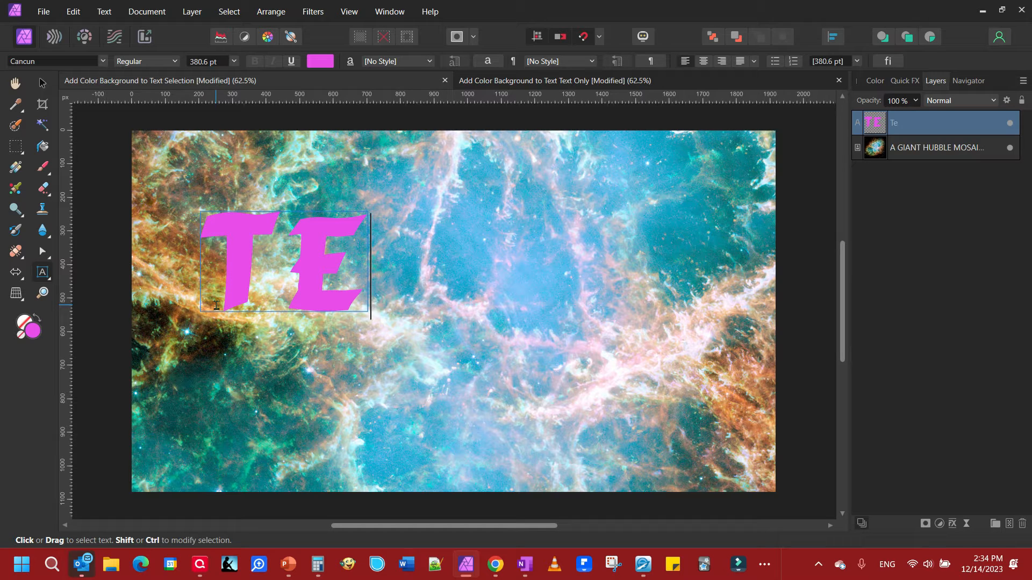
type("xt")
key("Escape")
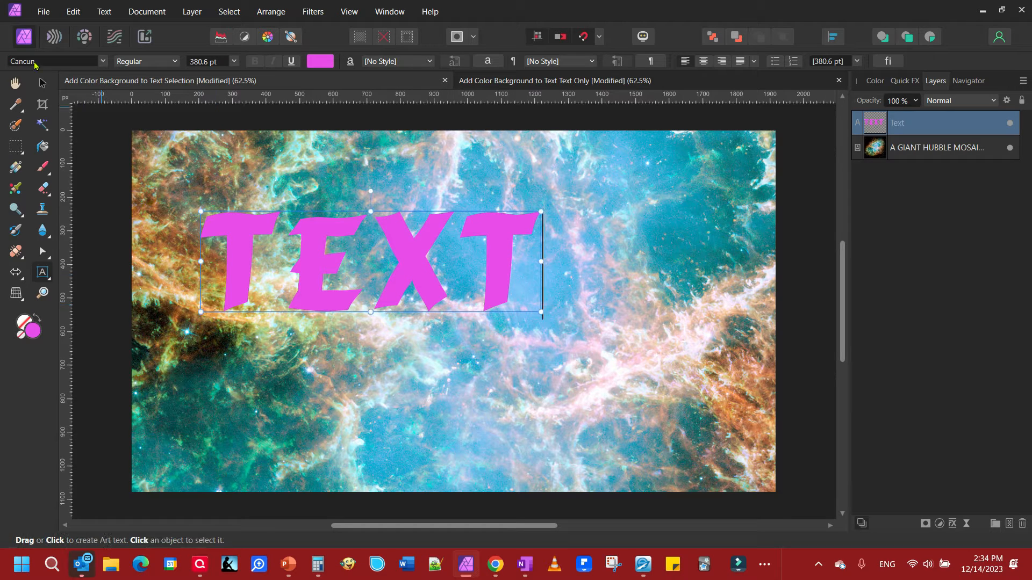
left_click(42, 83)
left_click_drag(360, 274, 428, 327)
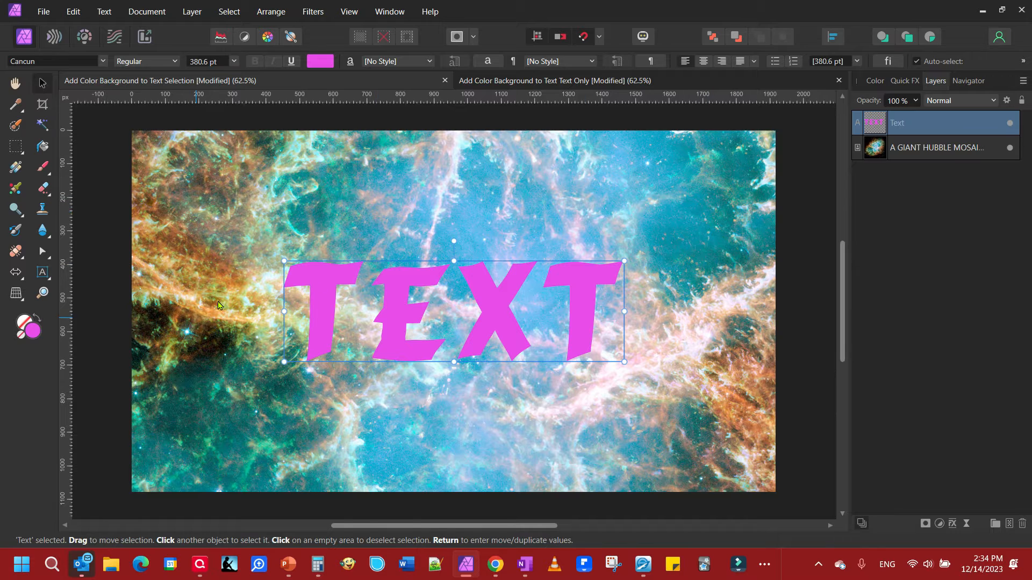
Step: Try to flood fill a rectangular marquee around the text with the Text layer active, and clear the selection
left_click(18, 147)
left_click_drag(301, 348, 643, 383)
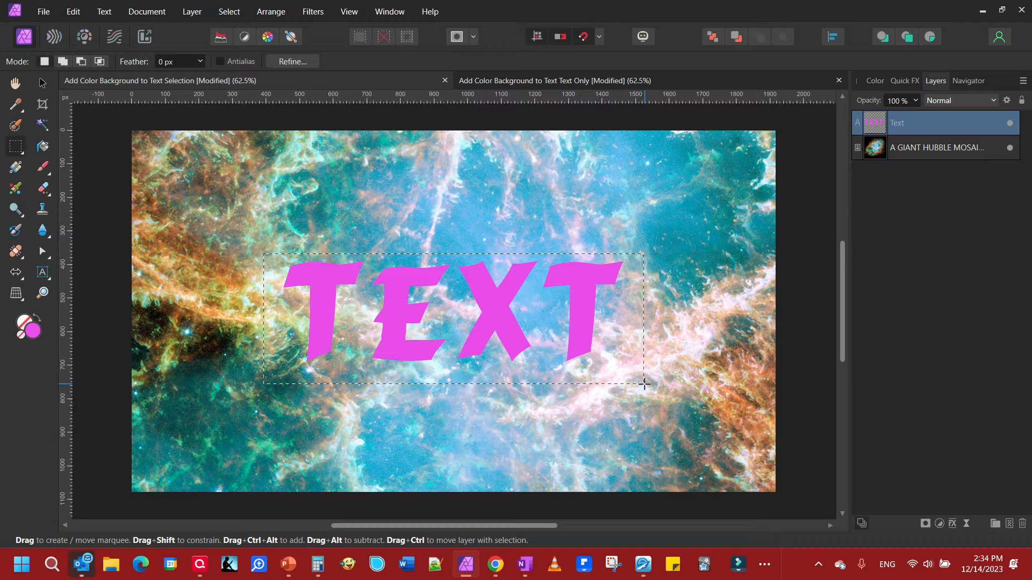
left_click(43, 146)
left_click(335, 300)
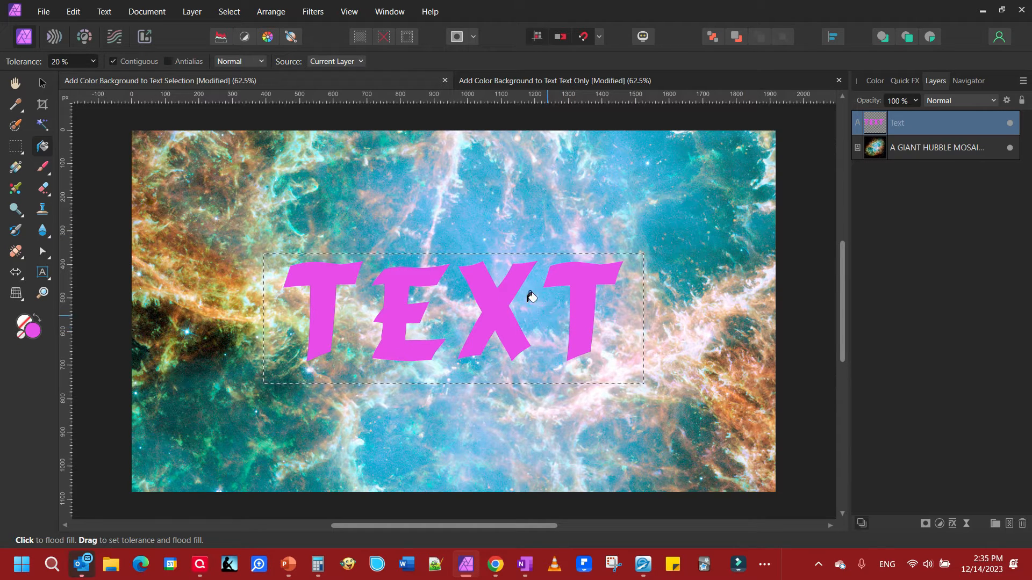
left_click(223, 15)
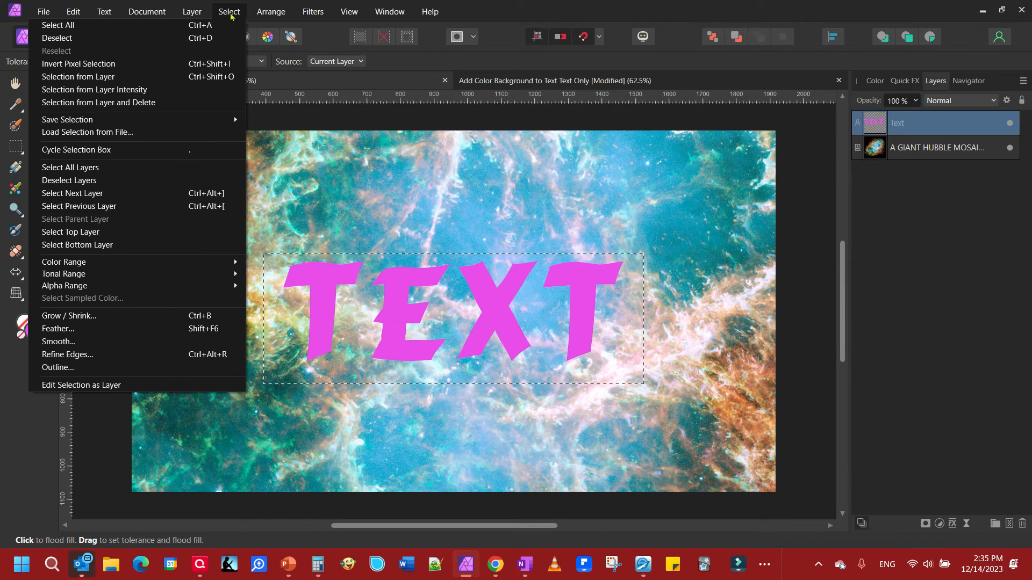
left_click(201, 38)
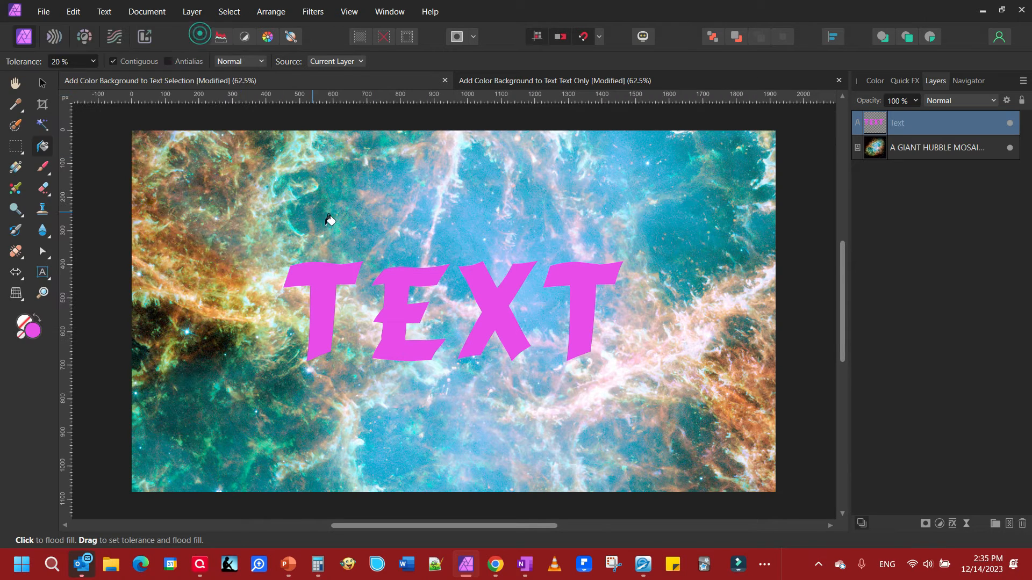
Step: Rasterize the nebula image layer
left_click(42, 82)
right_click(146, 274)
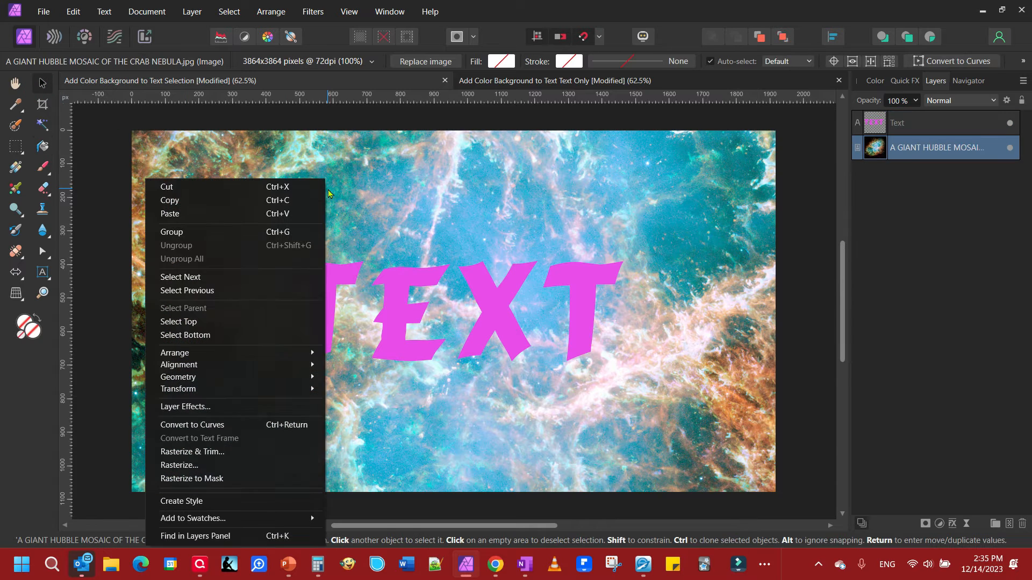
left_click(200, 466)
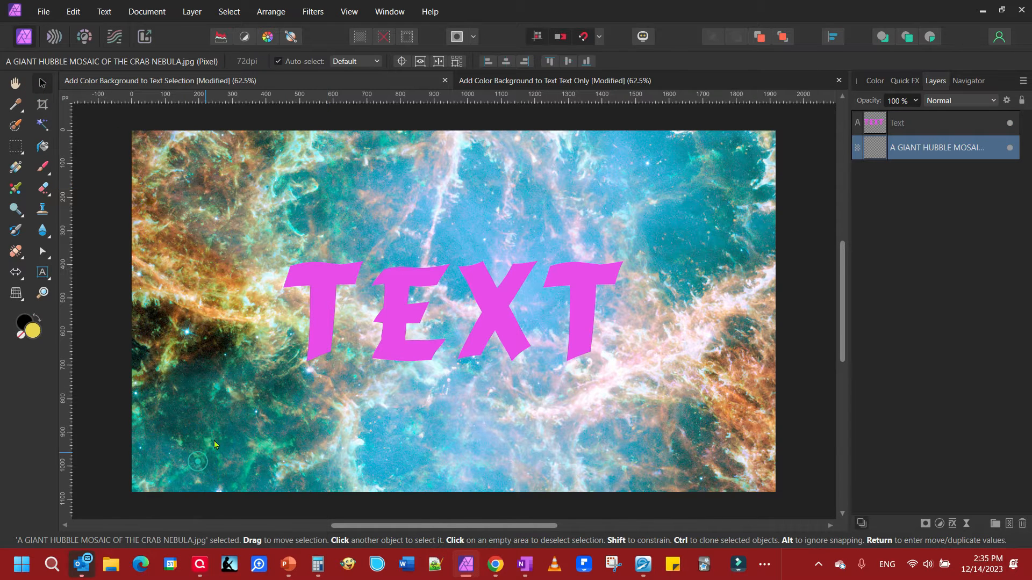
Step: Try flood filling the rasterized nebula image with yellow without any selection, and undo the fill
left_click(43, 146)
left_click(454, 330)
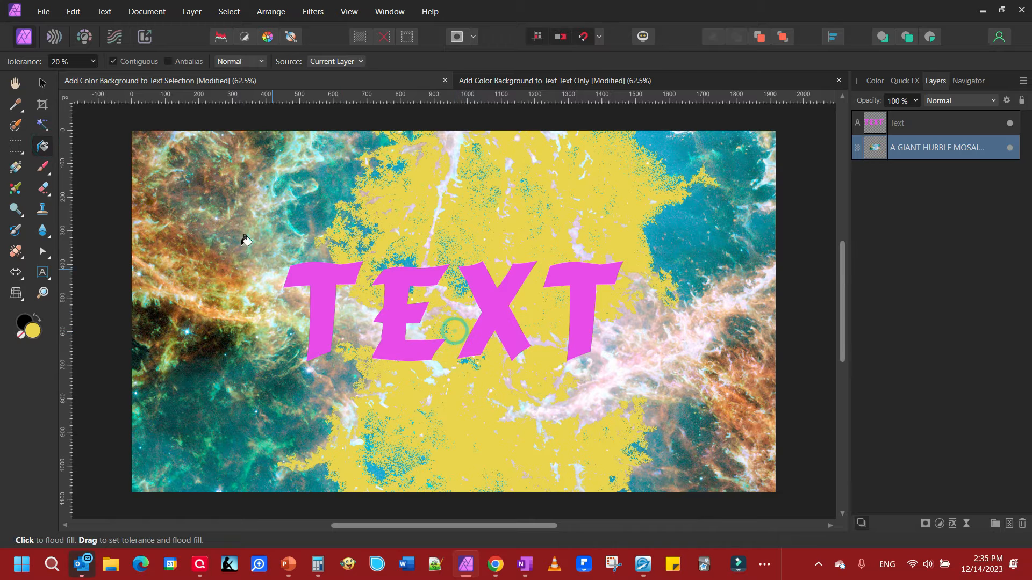
key("ctrl+z")
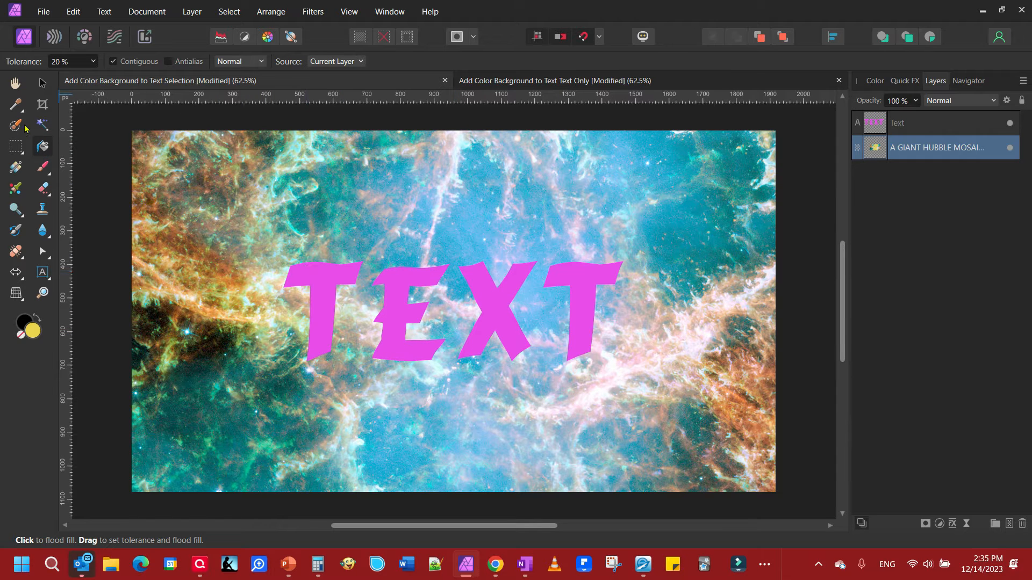
Step: Flood fill a rectangular marquee around the text with yellow, raising the fill tolerance to 100%, and clear the selection
left_click(16, 146)
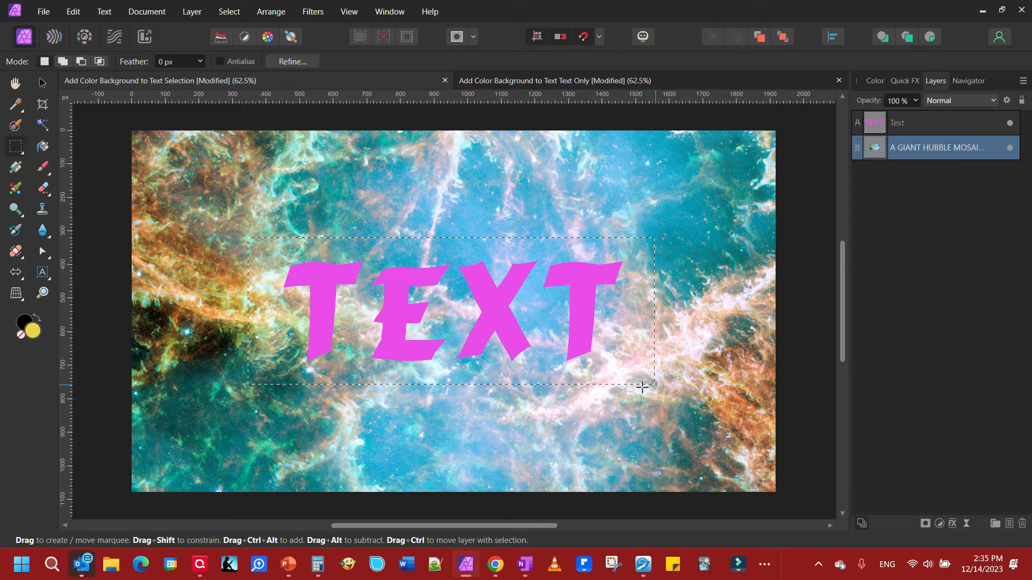
left_click(43, 146)
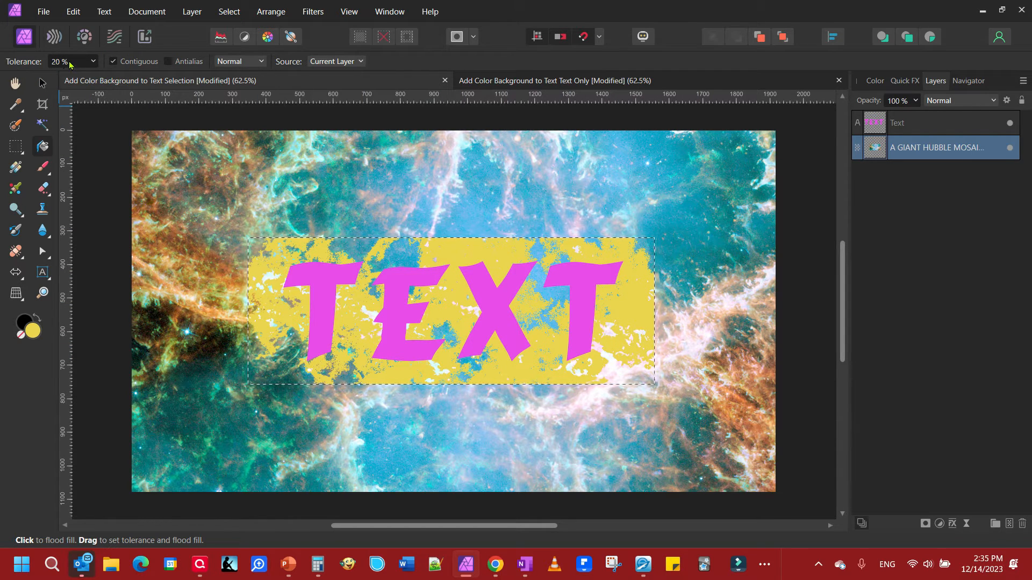
left_click(93, 62)
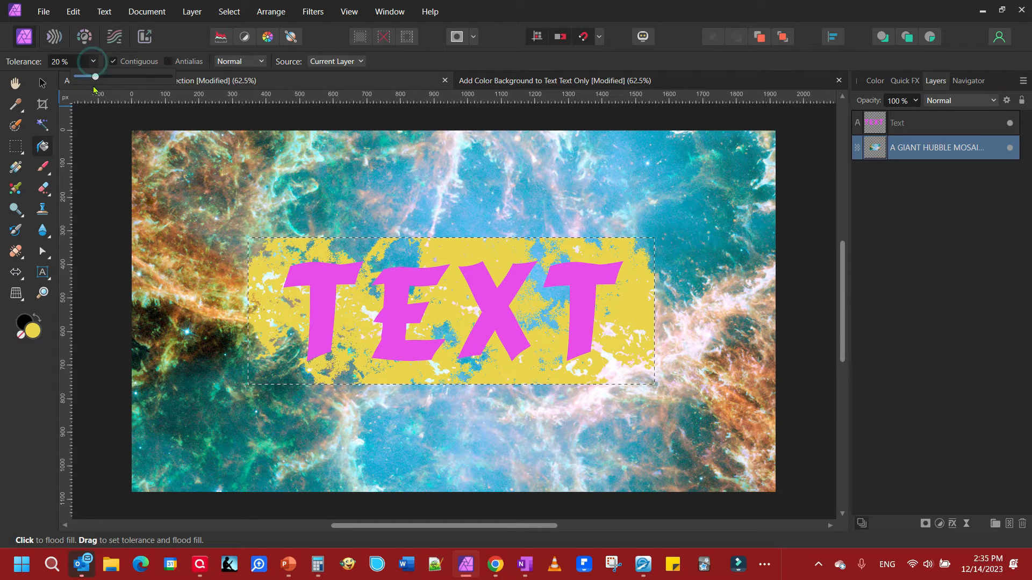
left_click_drag(95, 77, 180, 78)
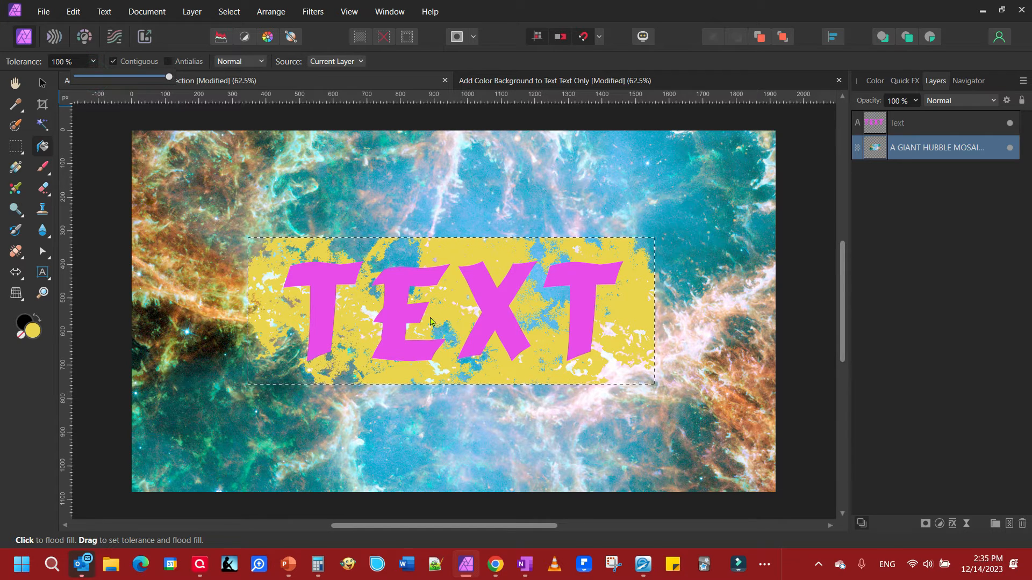
left_click(47, 148)
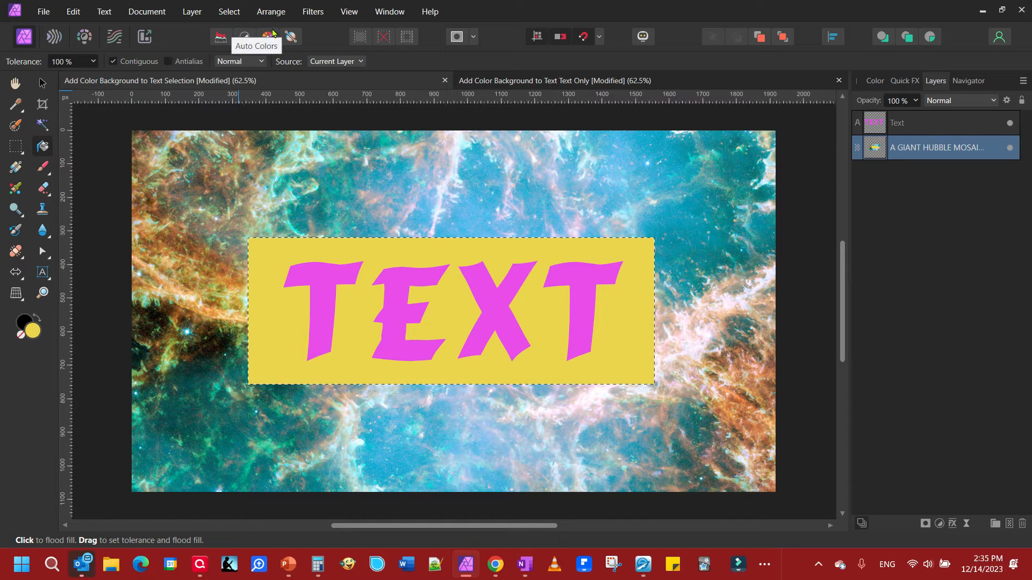
left_click(230, 11)
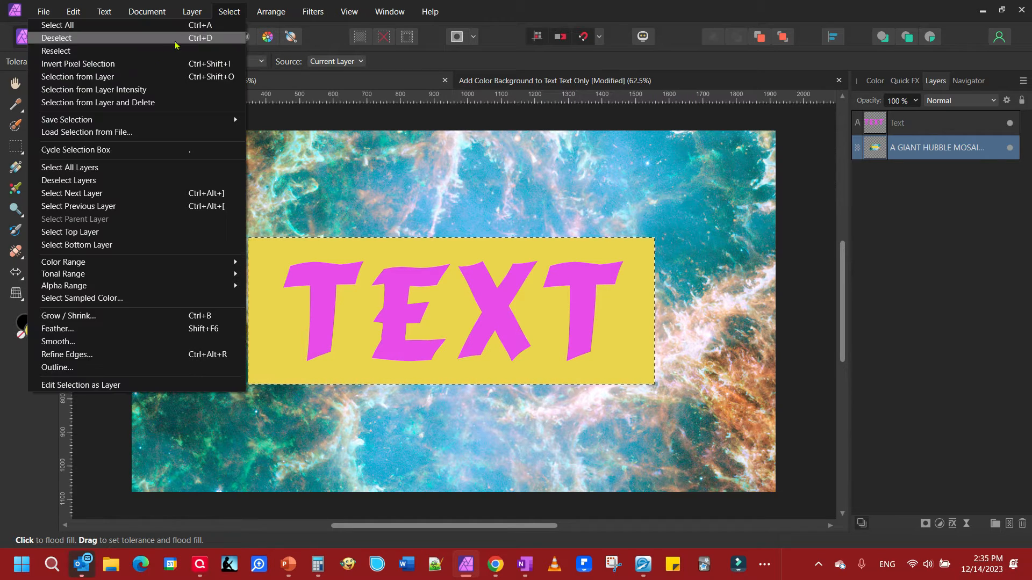
left_click(132, 38)
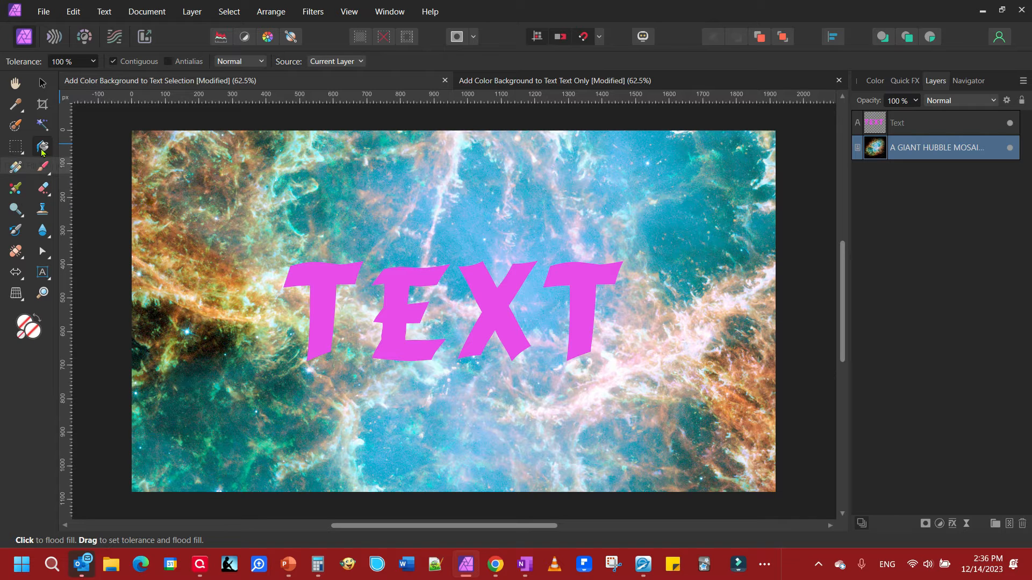
Step: Try changing the fill color to blue 4D8DEB with the unrasterized nebula image selected, and undo the recoloring
left_click(33, 336)
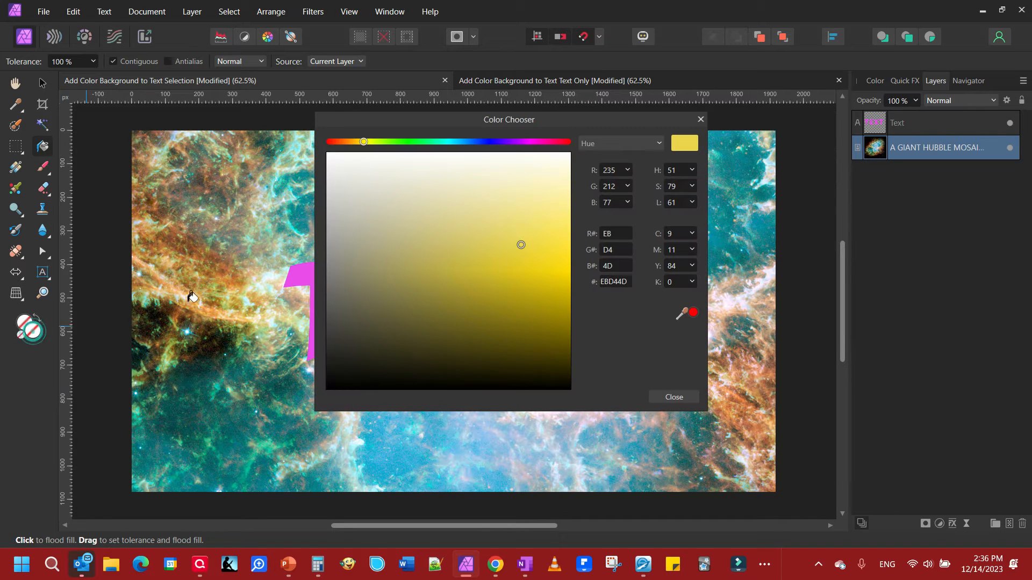
left_click(471, 141)
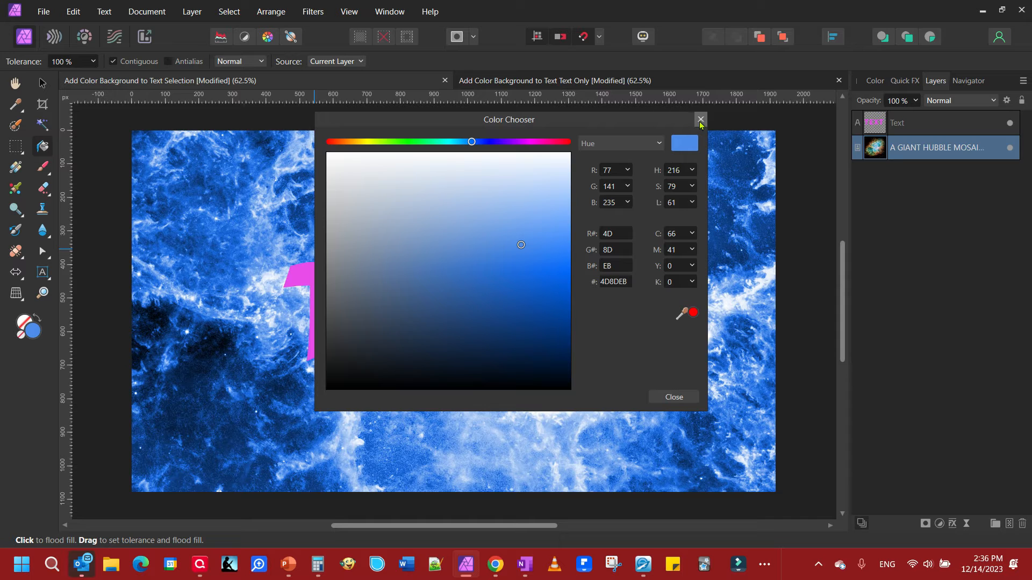
left_click(701, 118)
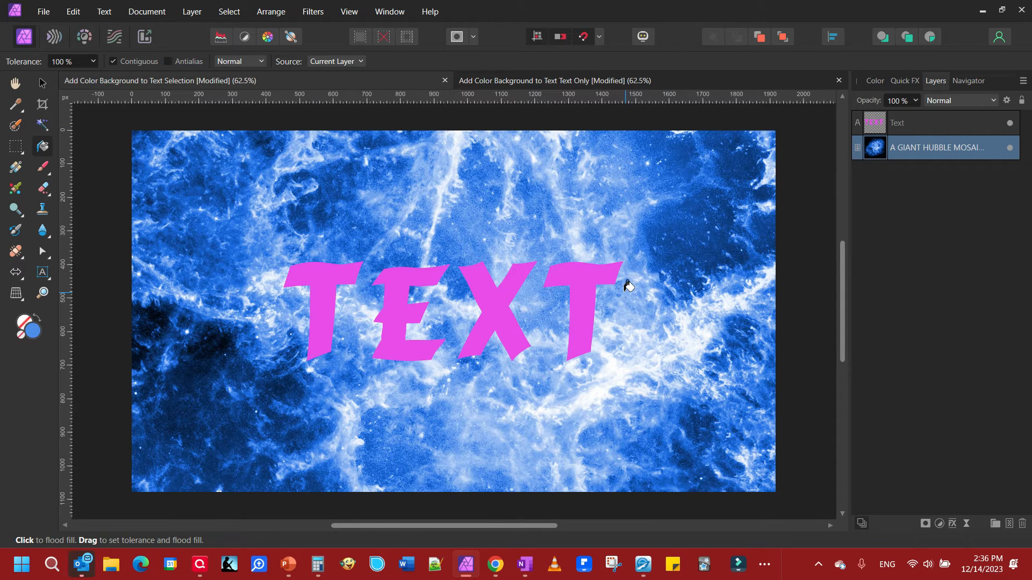
key("ctrl+z")
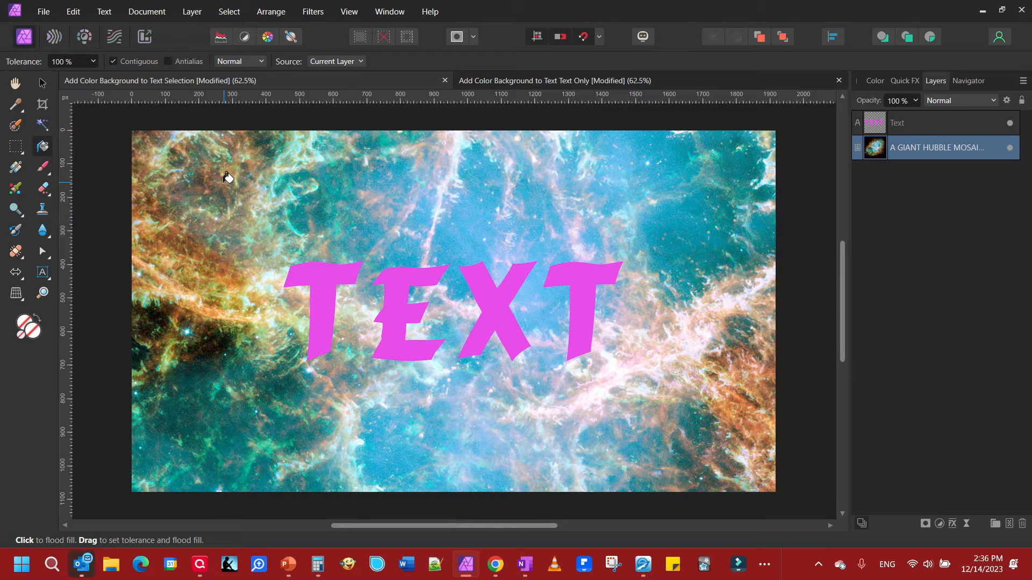
Step: Rasterize the nebula image so that it becomes a pixel layer again
left_click(42, 82)
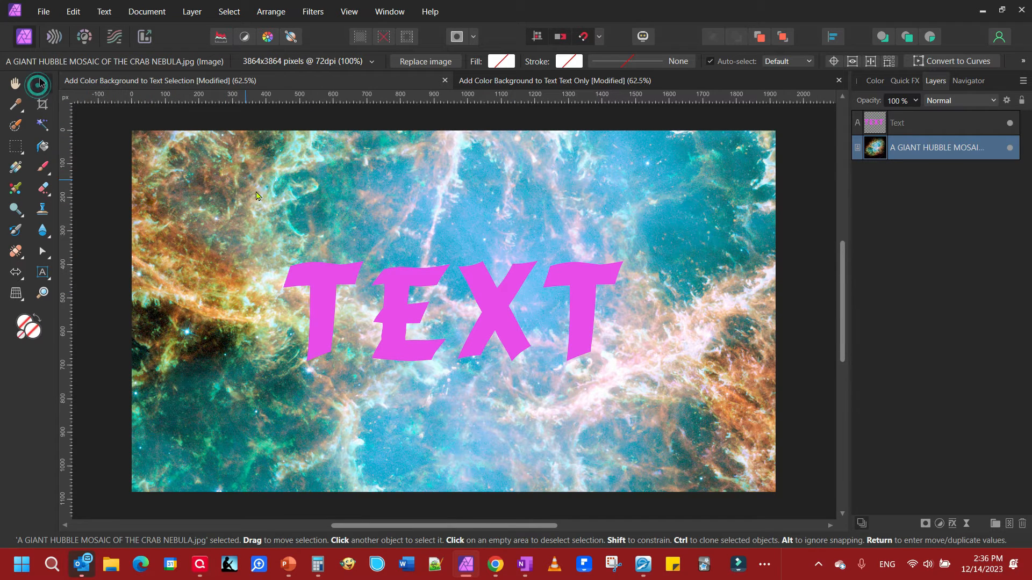
right_click(274, 202)
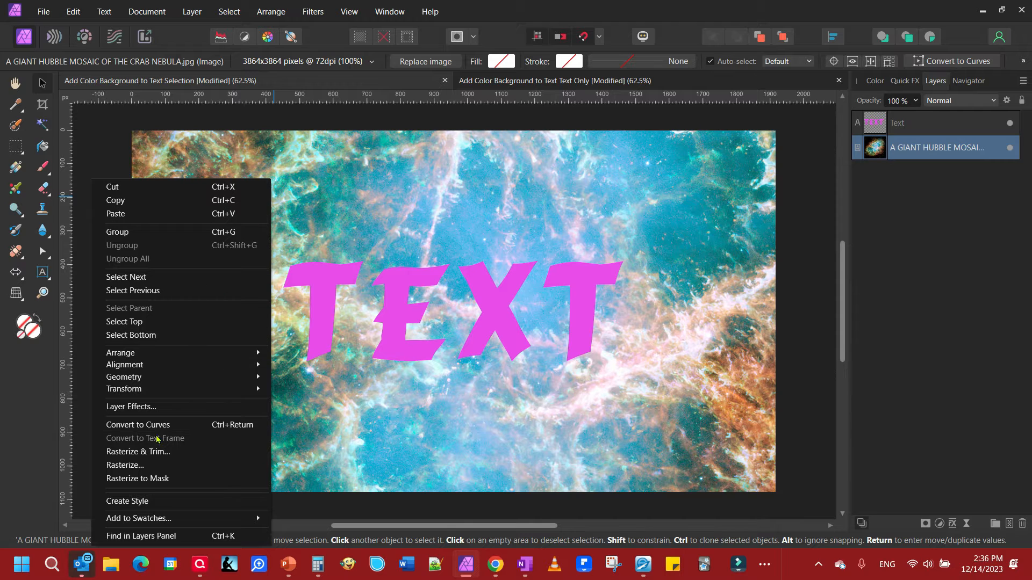
left_click(149, 465)
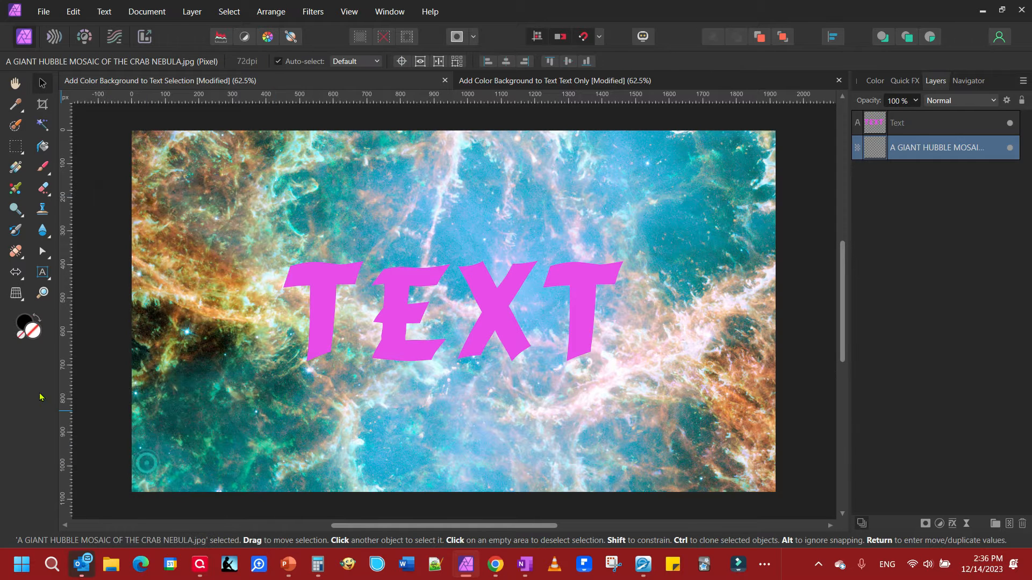
Step: Set the fill color to blue-violet with hex value 4D5CEB
double_click(40, 332)
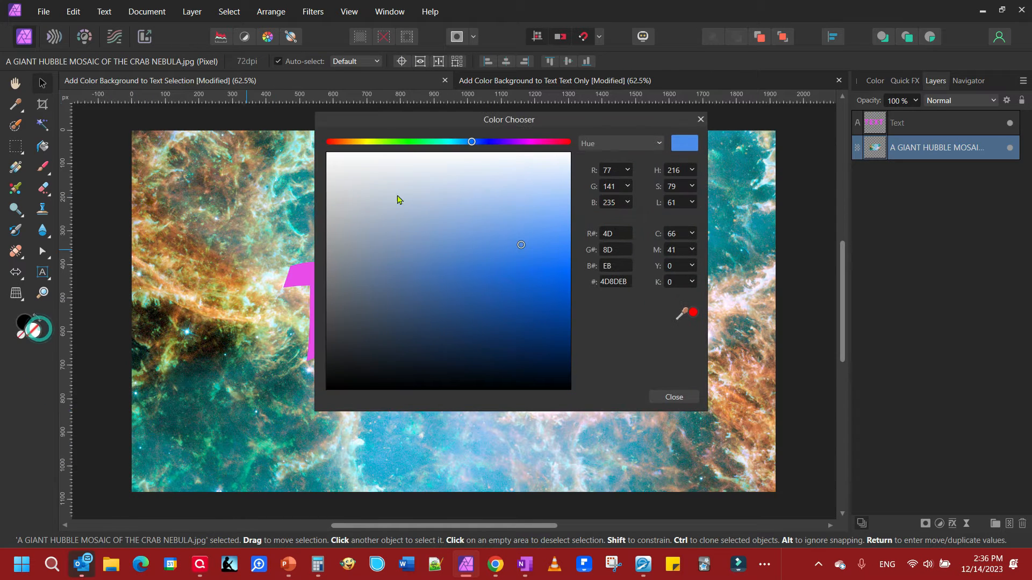
left_click(484, 142)
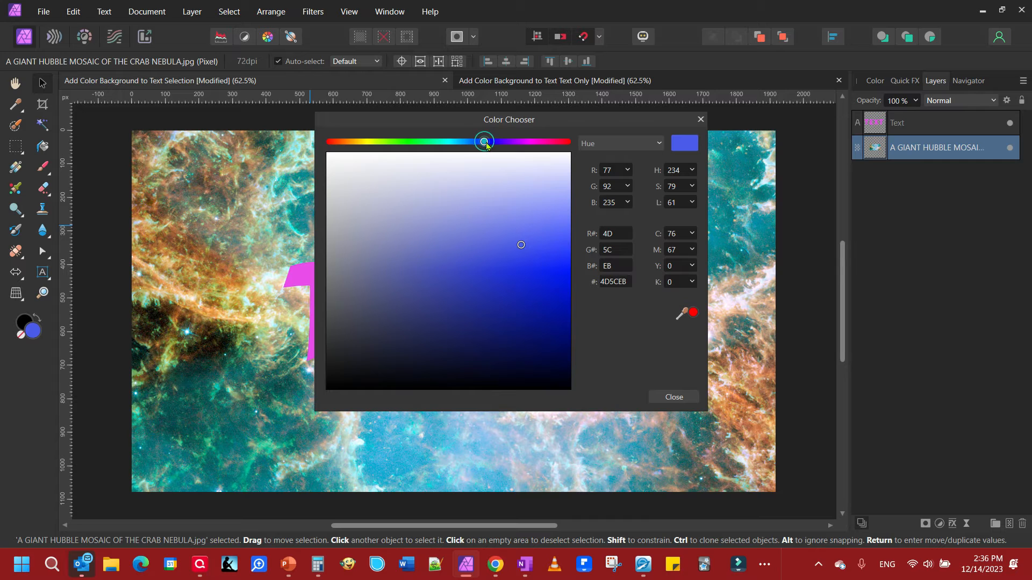
left_click(673, 397)
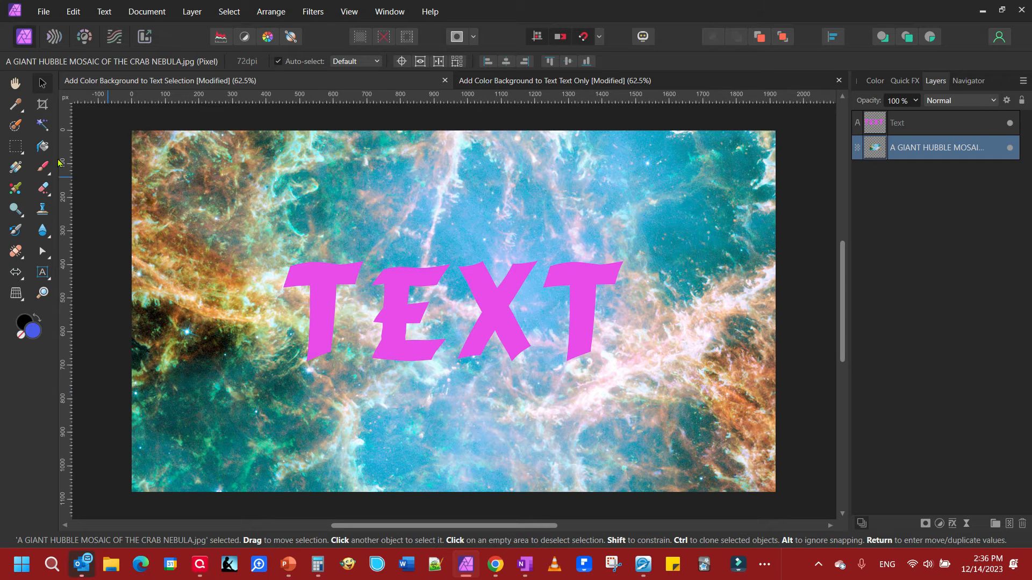
Step: Select a rectangular area around the text on the nebula layer and flood fill it with the blue-violet color
left_click(16, 147)
left_click_drag(261, 242, 653, 385)
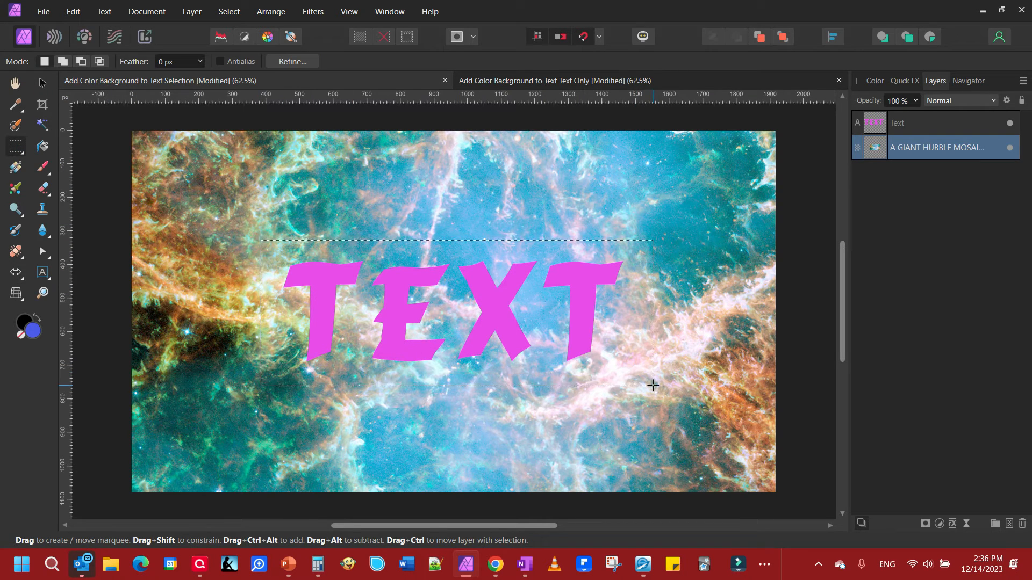
left_click(43, 146)
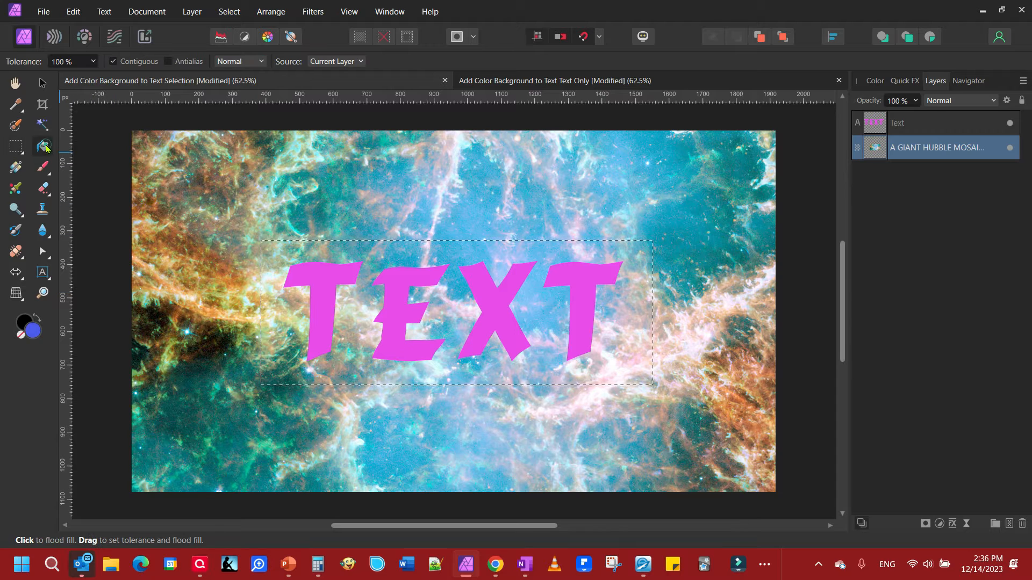
left_click(309, 319)
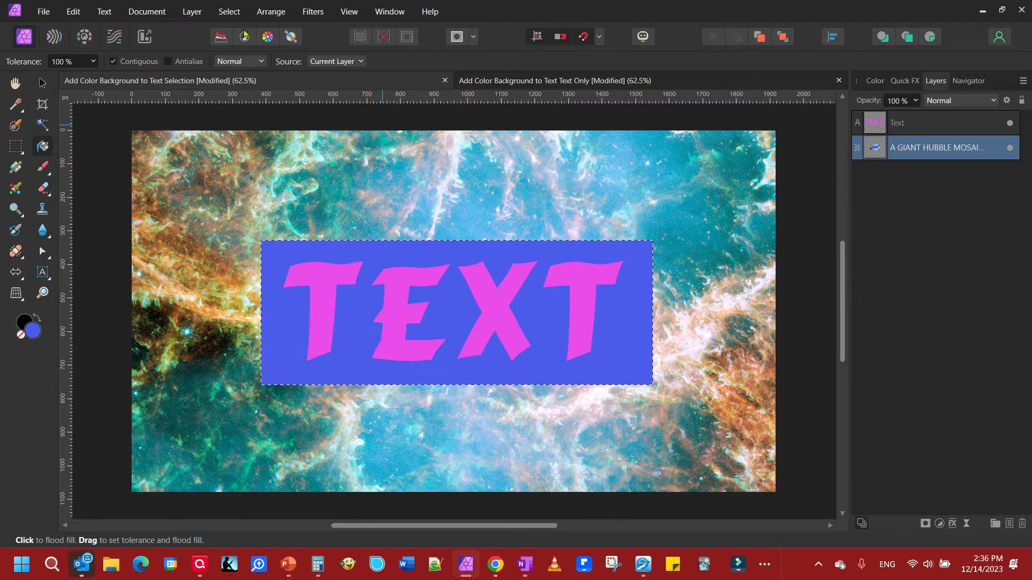
Step: Add a solid red outline layer effect with a 16.2 px radius to the Text layer
left_click(894, 129)
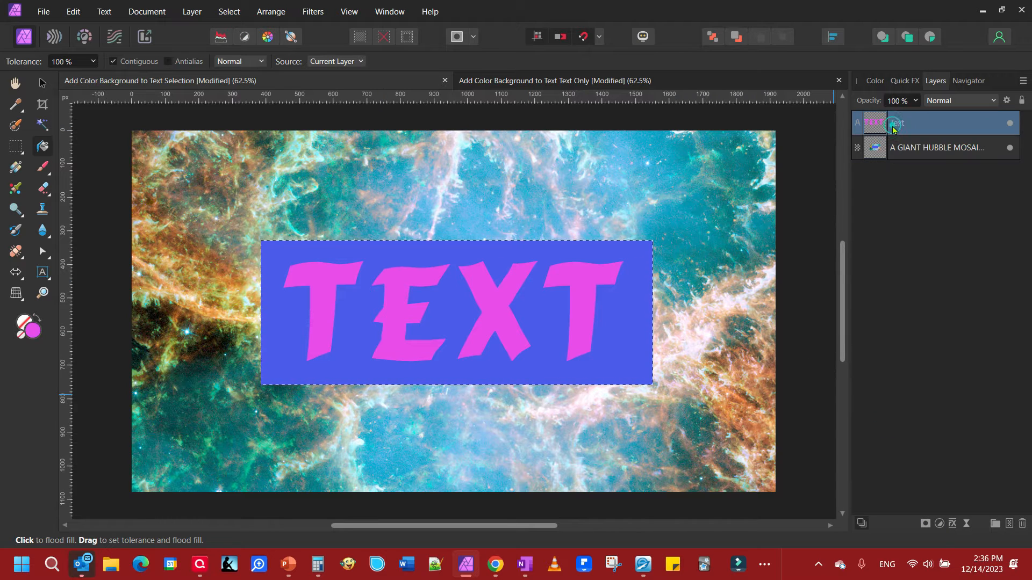
left_click(952, 524)
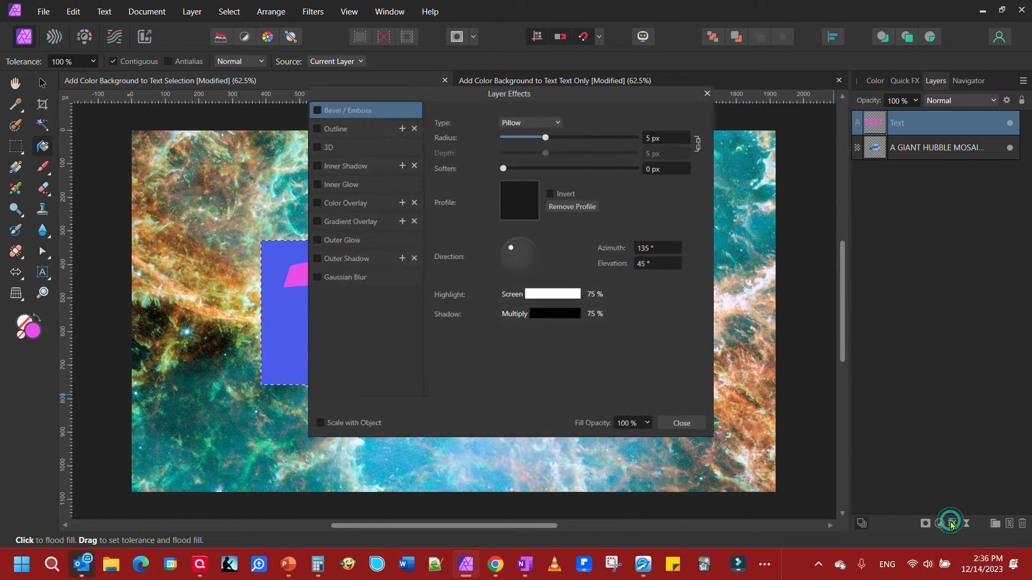
left_click(317, 127)
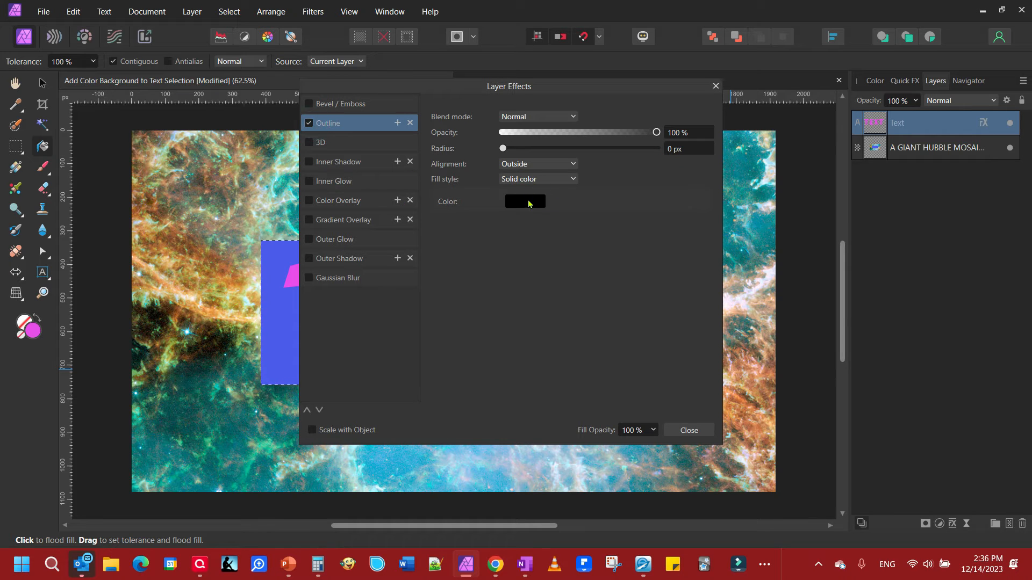
left_click(528, 201)
left_click(571, 285)
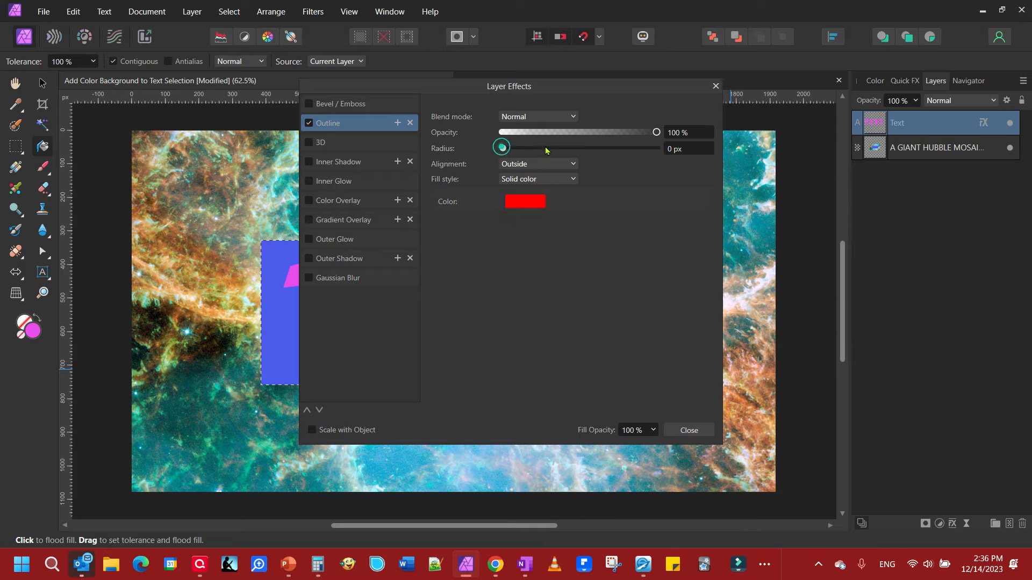
left_click_drag(501, 150, 581, 149)
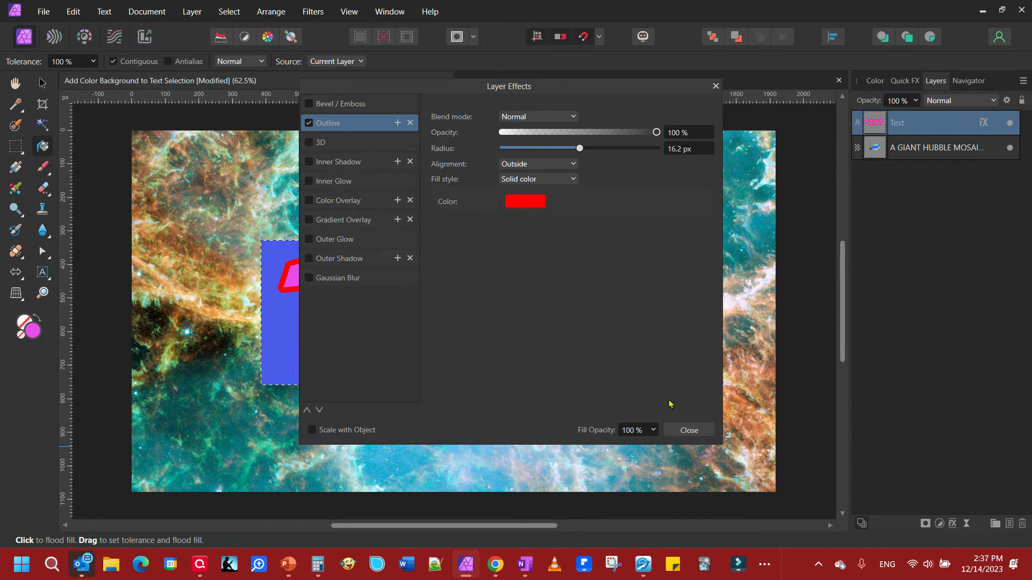
Step: Turn on the 3D effect for the text with its default settings, and clear the rectangular pixel selection
left_click_drag(587, 88, 903, 105)
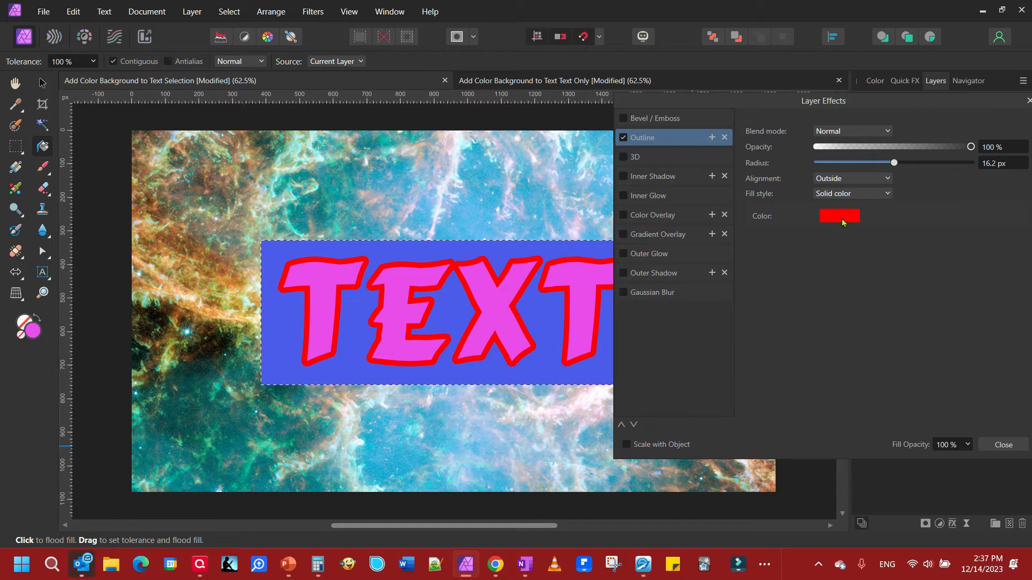
left_click(624, 157)
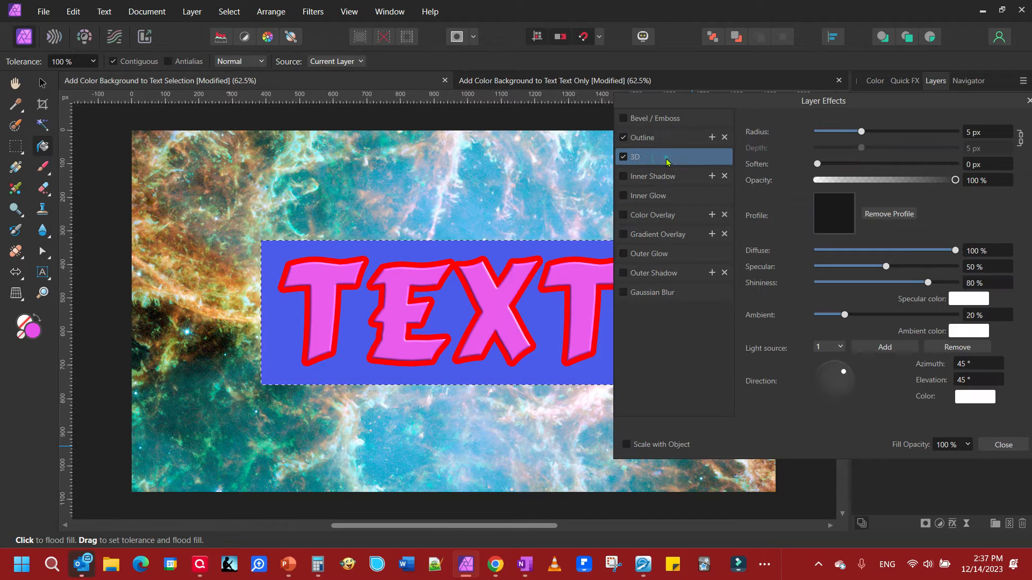
left_click(995, 444)
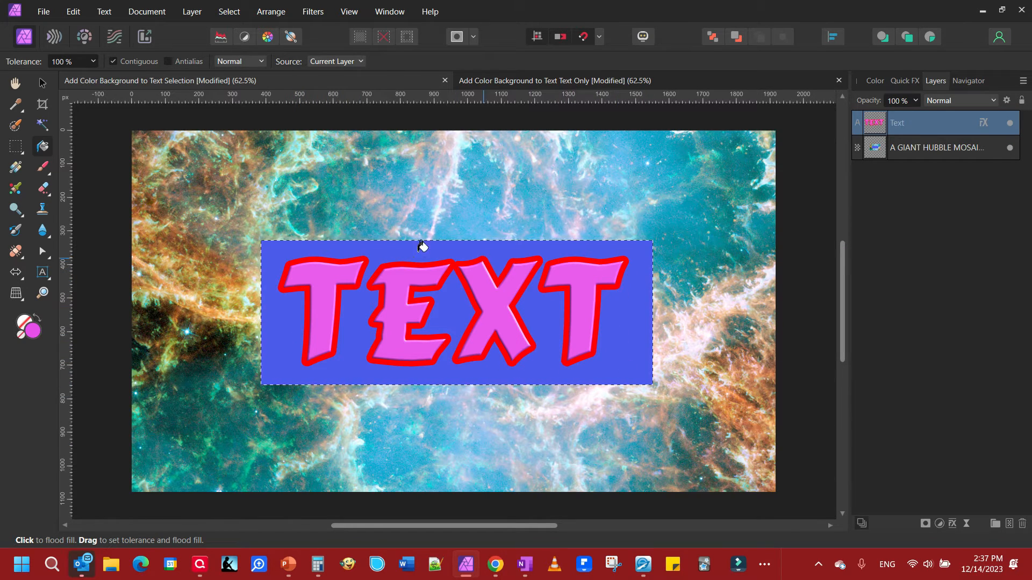
left_click(229, 11)
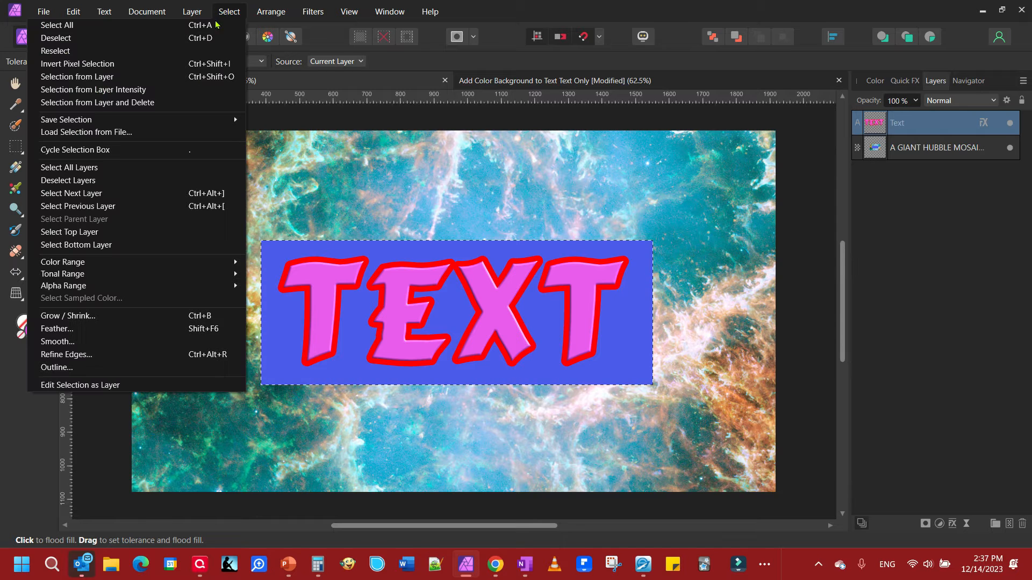
left_click(122, 40)
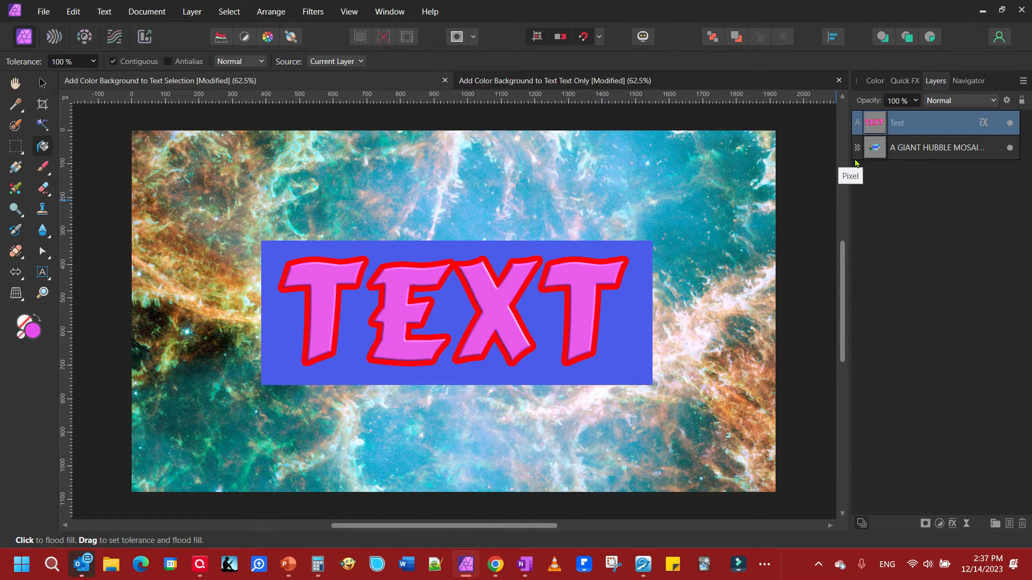
Step: Switch to the "Add Color Background to Text Text Only" document and add magenta artistic text reading "Text" in the Cancun font
left_click(556, 82)
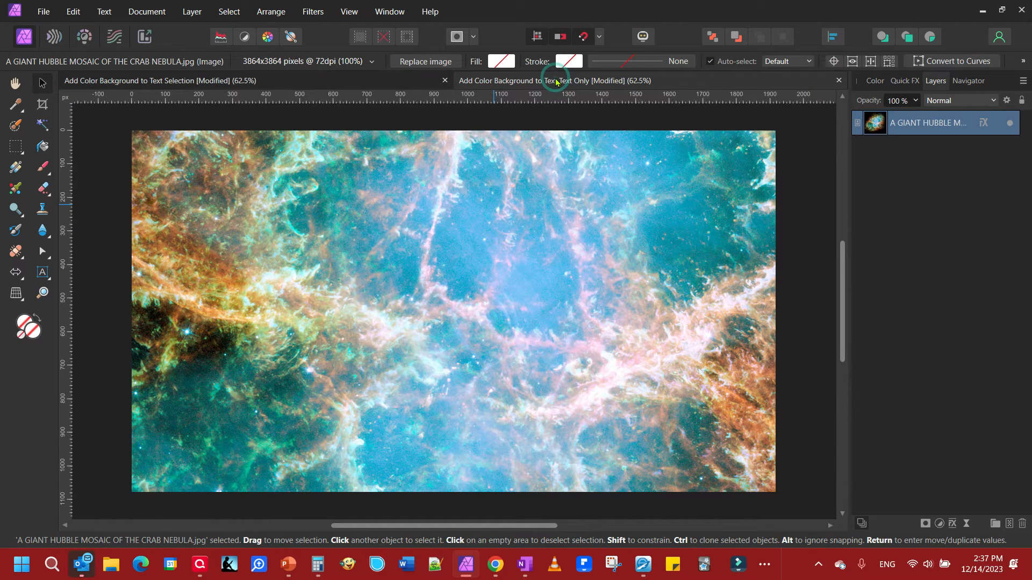
left_click(41, 275)
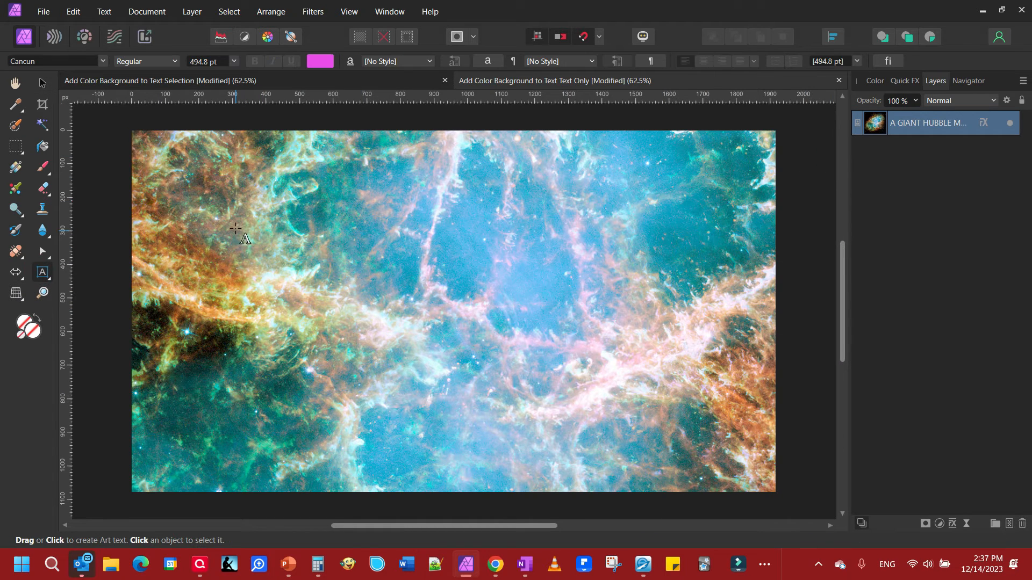
left_click_drag(218, 219, 277, 362)
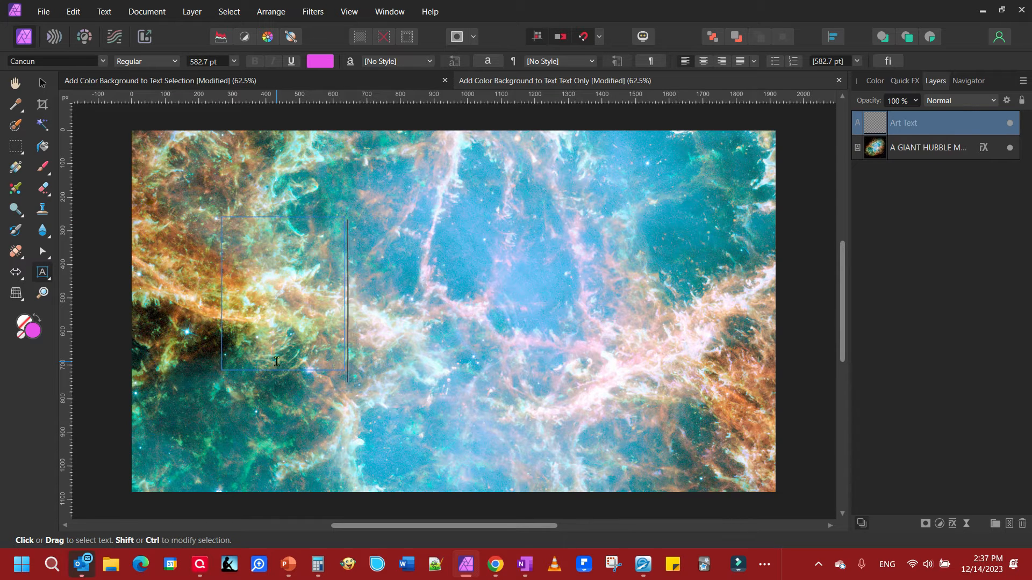
type("Textt")
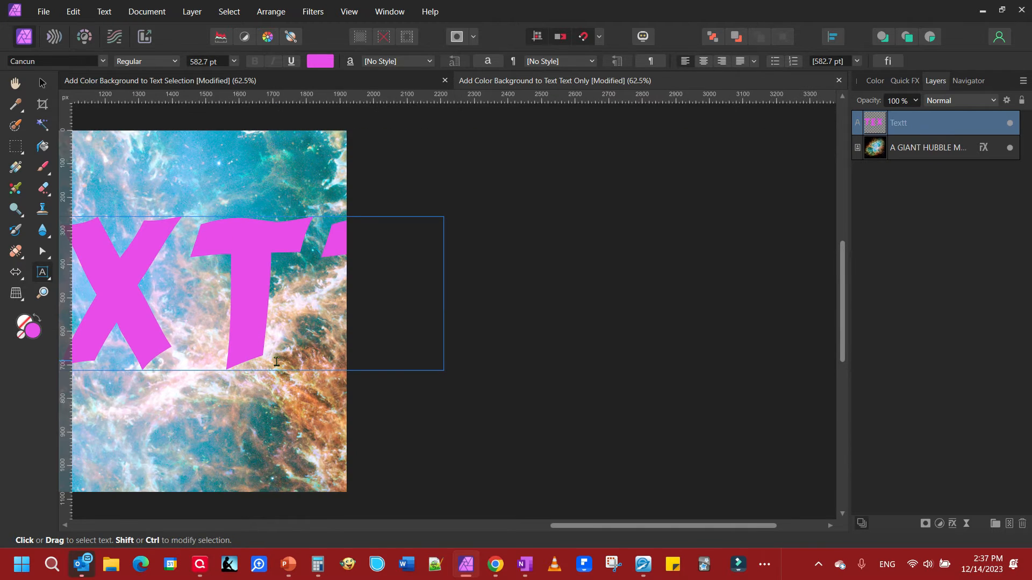
key("BackSpace")
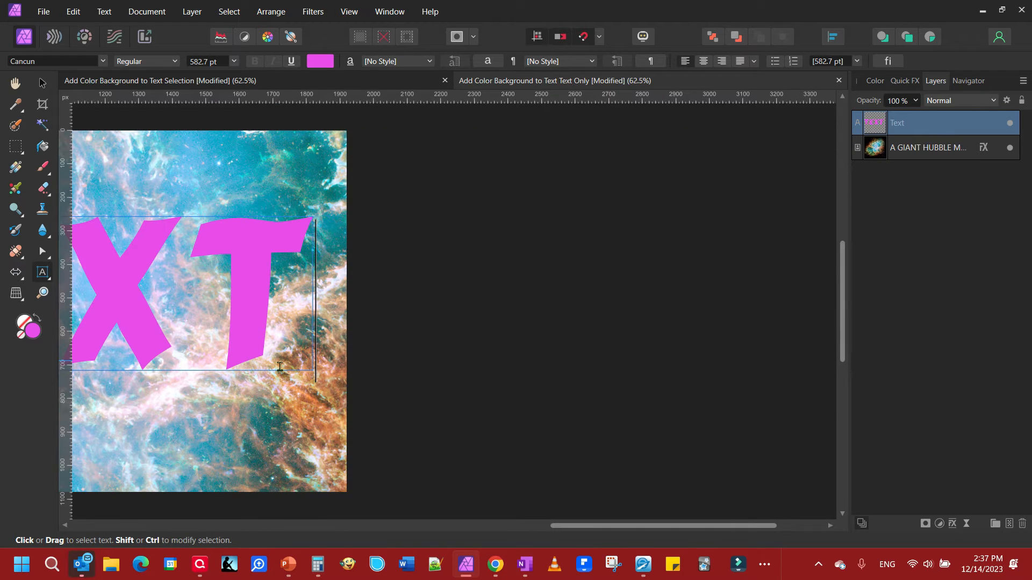
Step: Scale the artistic text down to about 400.1 pt and move it to the centre of the nebula image
left_click_drag(313, 372, 151, 322)
left_click_drag(571, 527, 466, 524)
key("ctrl+0")
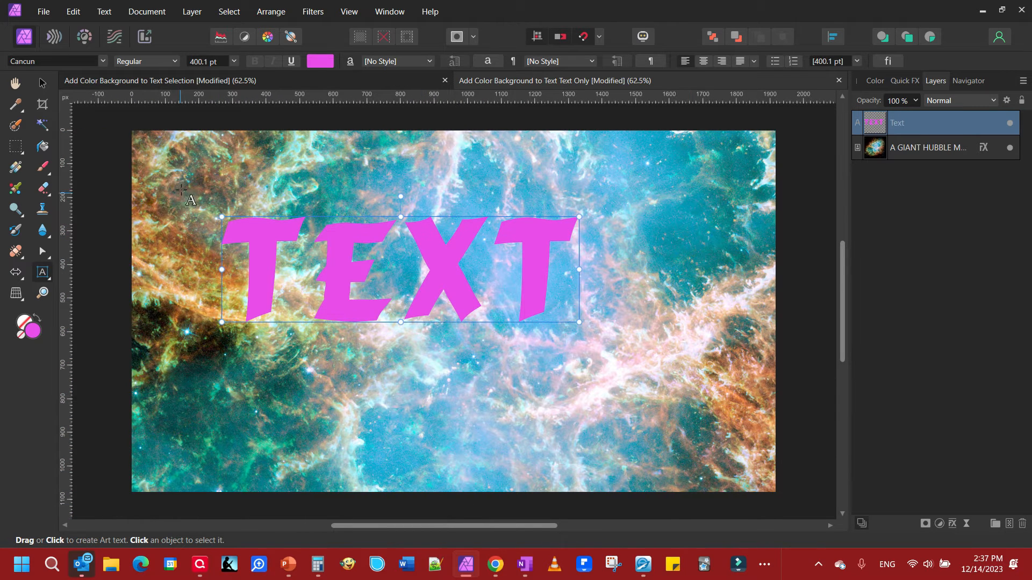
left_click(41, 81)
left_click_drag(402, 312, 455, 359)
left_click_drag(459, 315, 462, 317)
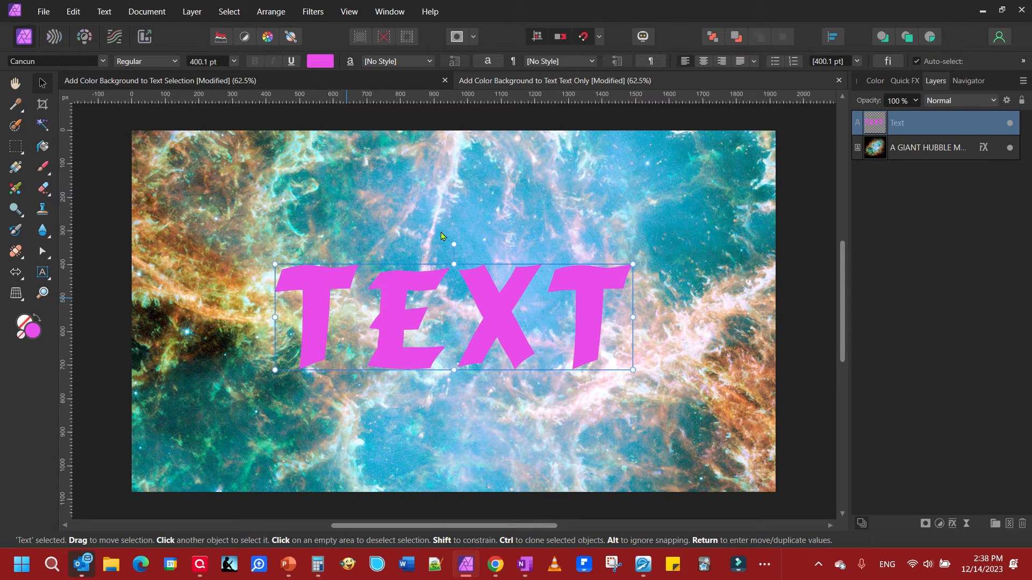
Step: Give the whole text a yellow character background color with hex value FFD700
left_click(491, 62)
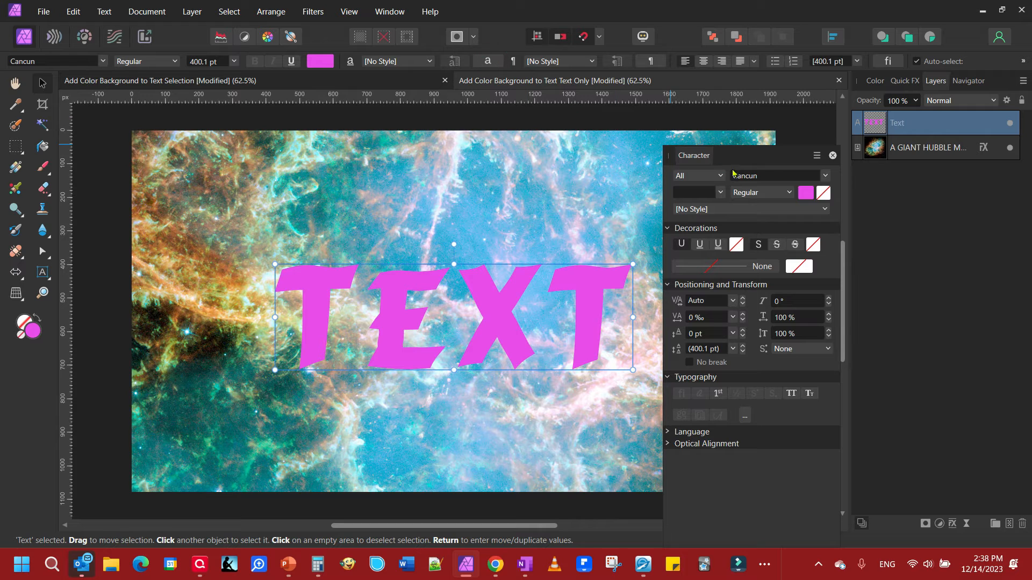
left_click(826, 198)
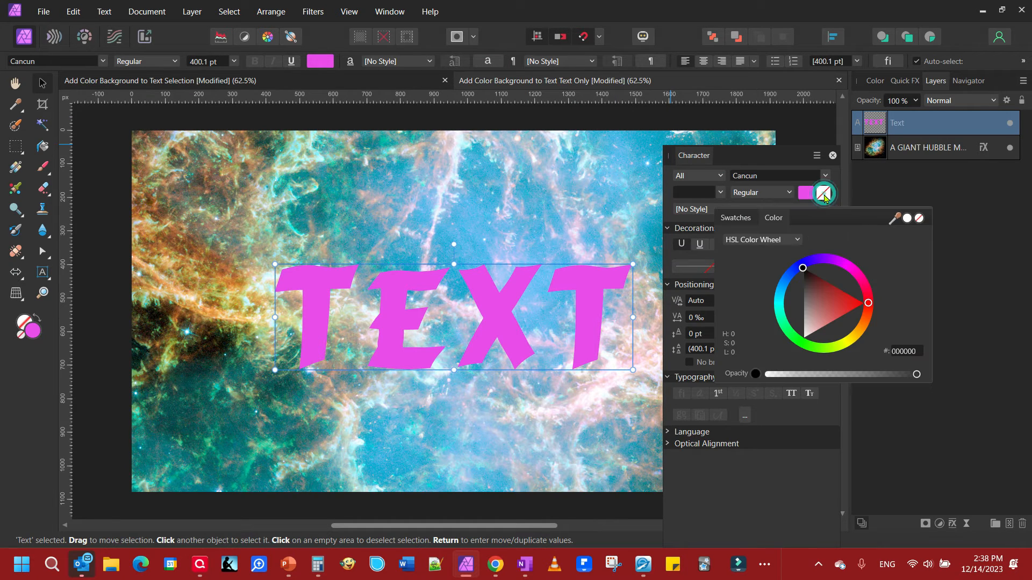
left_click(869, 304)
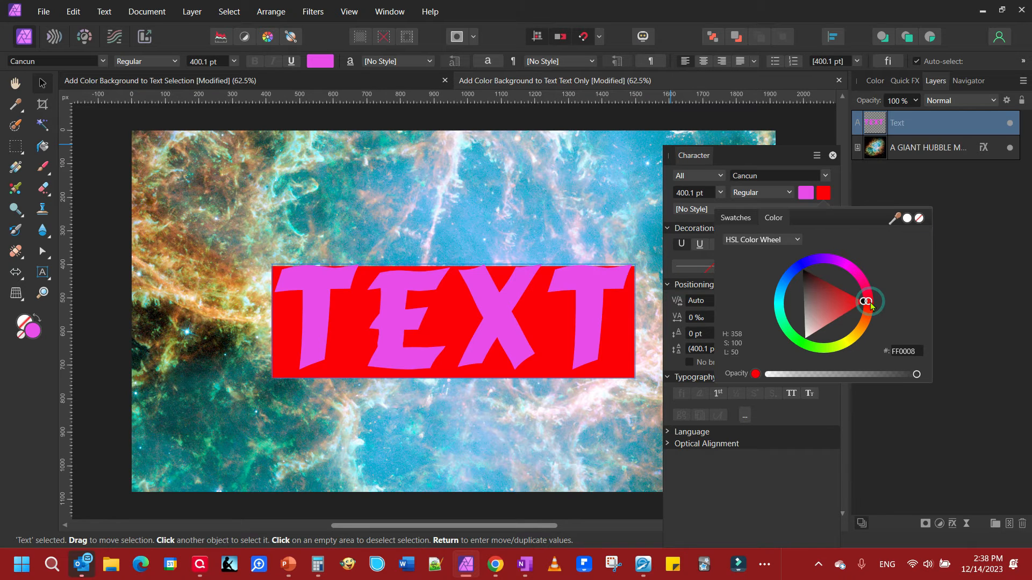
left_click_drag(869, 303, 850, 339)
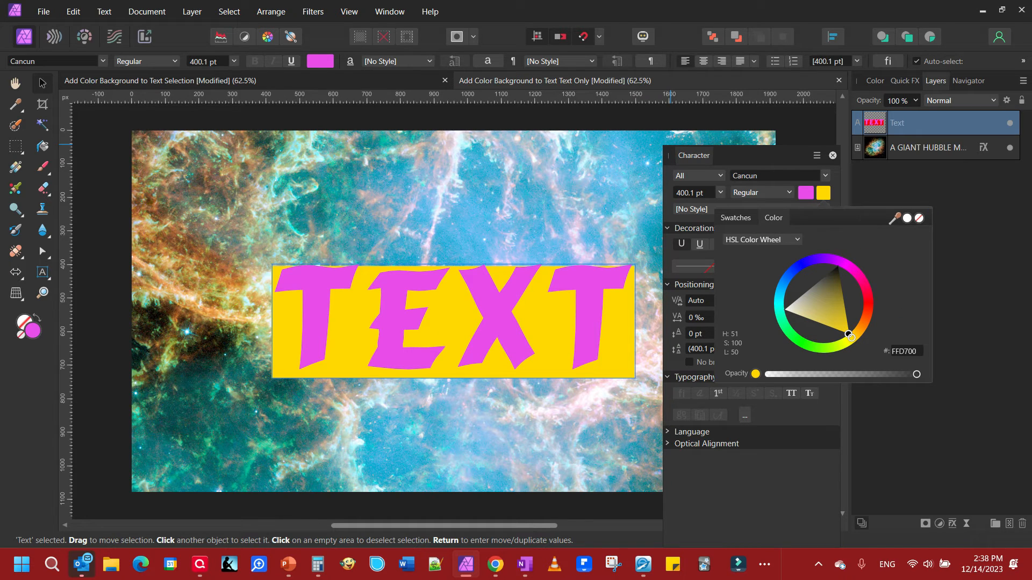
left_click(952, 302)
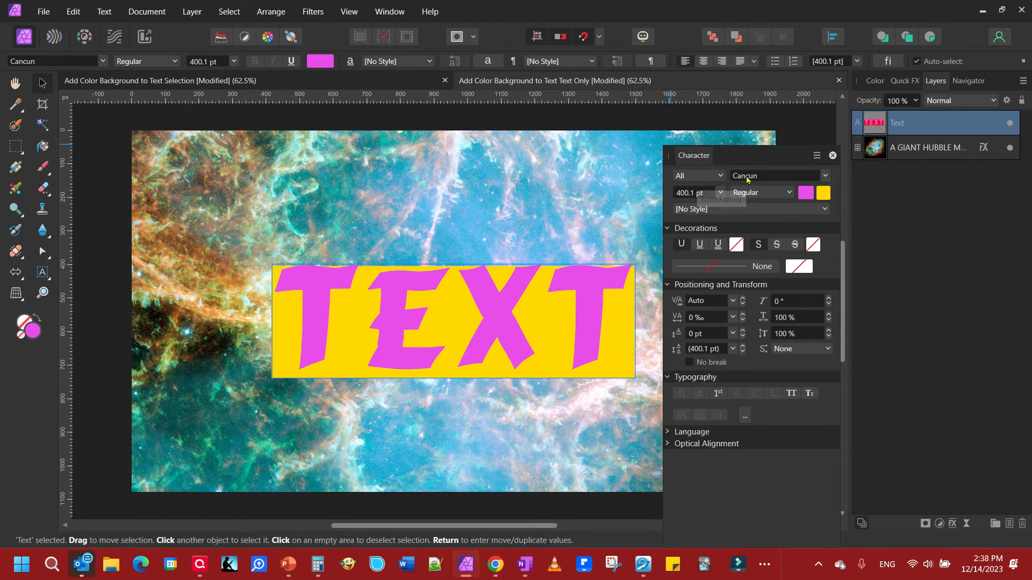
Step: Change the text's background color to orange using RGB sliders, with R 255, G 151 and B 0
left_click(818, 194)
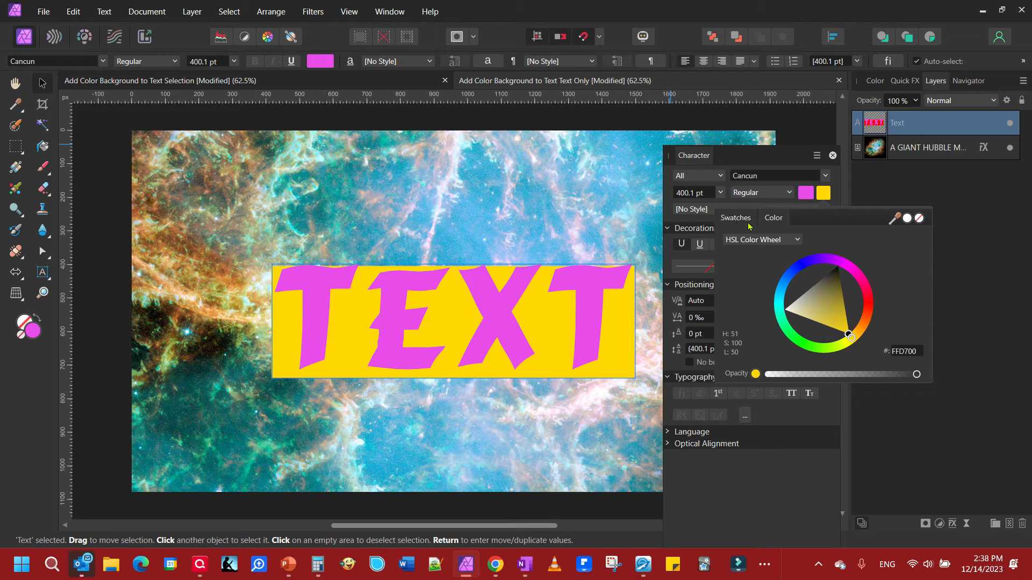
left_click(769, 240)
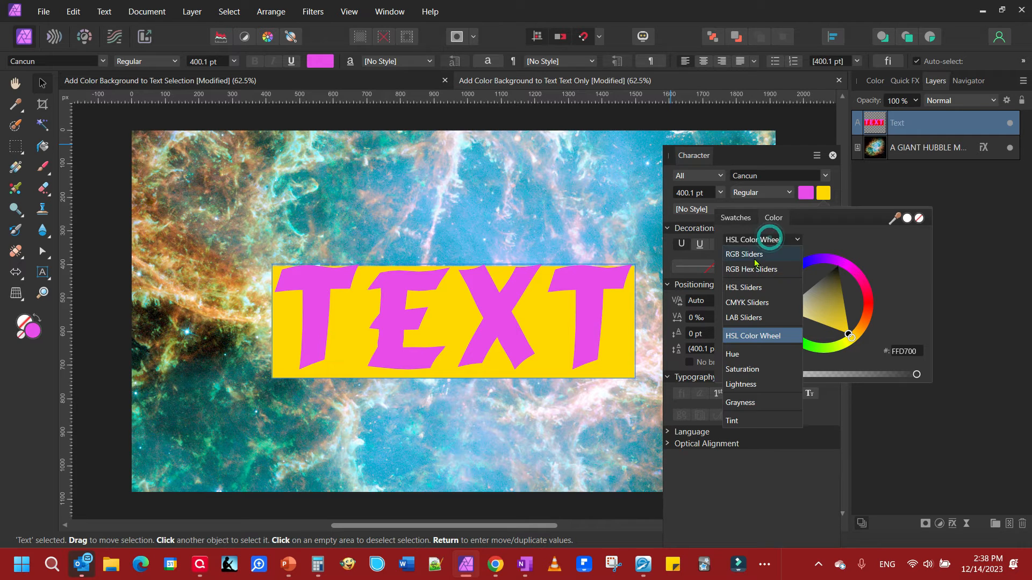
left_click(754, 258)
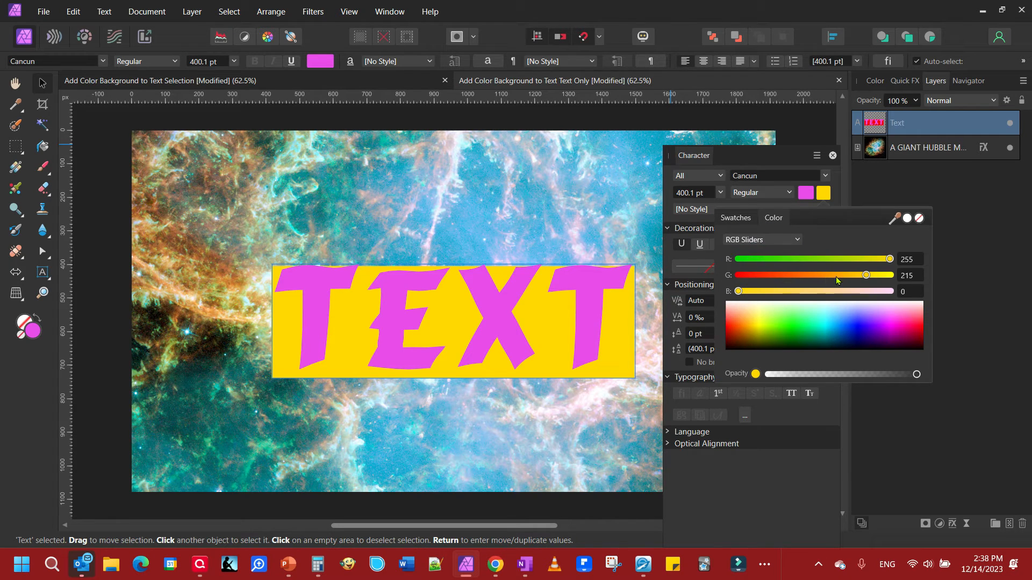
left_click_drag(866, 277, 829, 276)
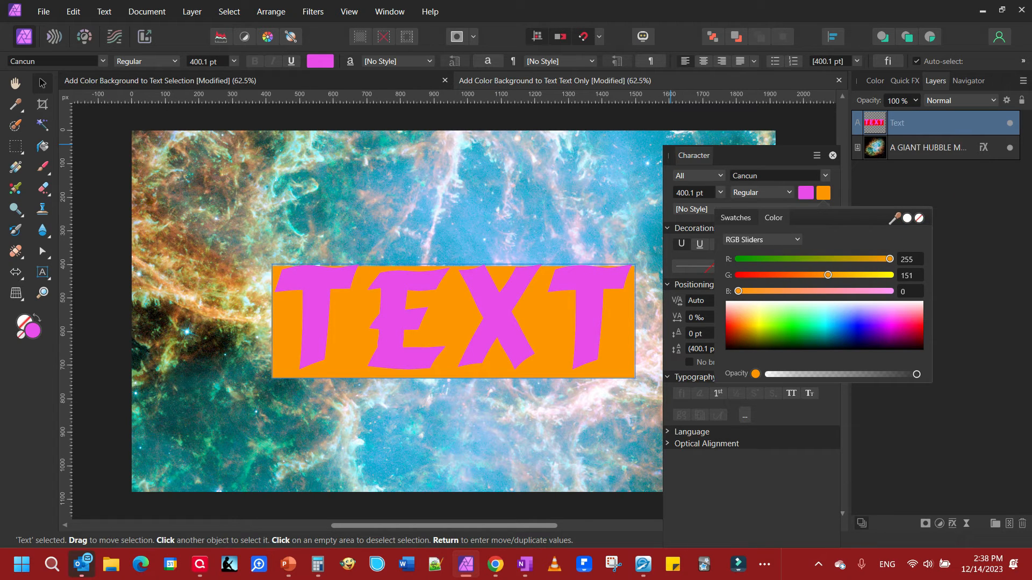
left_click(814, 484)
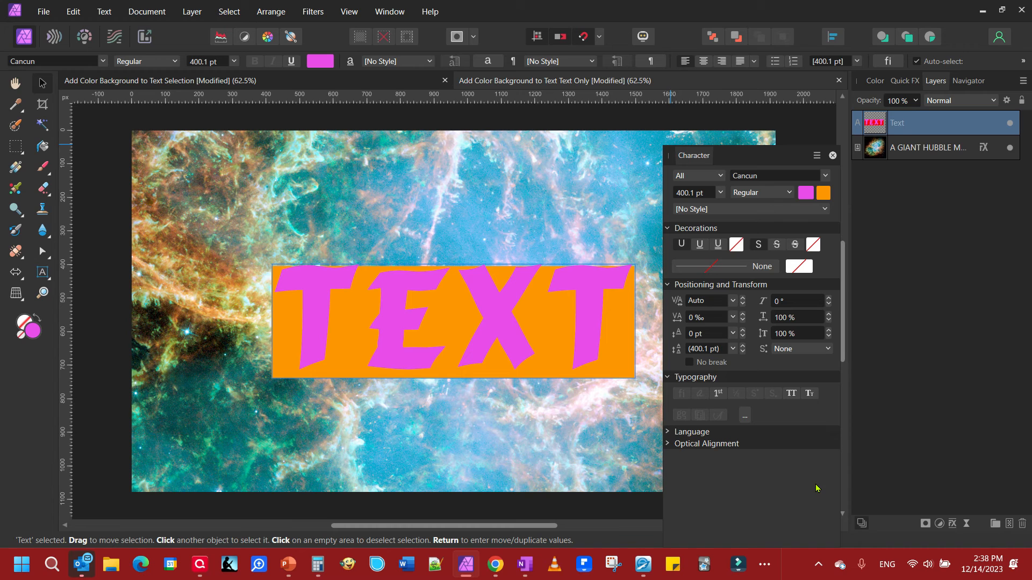
Step: Select only the first letter T and set its background color to red FF0024 on the HSL color wheel
left_click(40, 275)
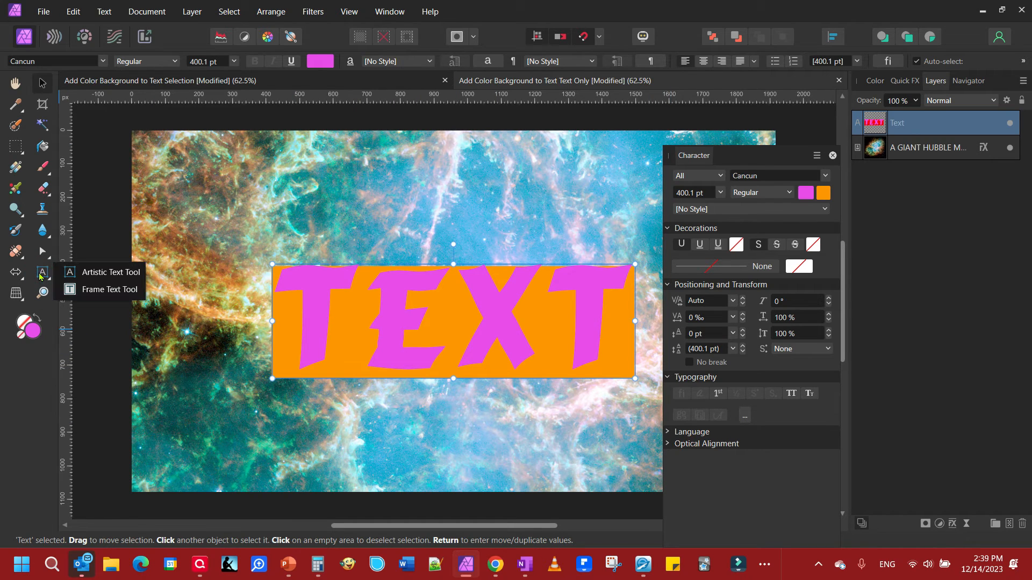
left_click(75, 272)
left_click(350, 325)
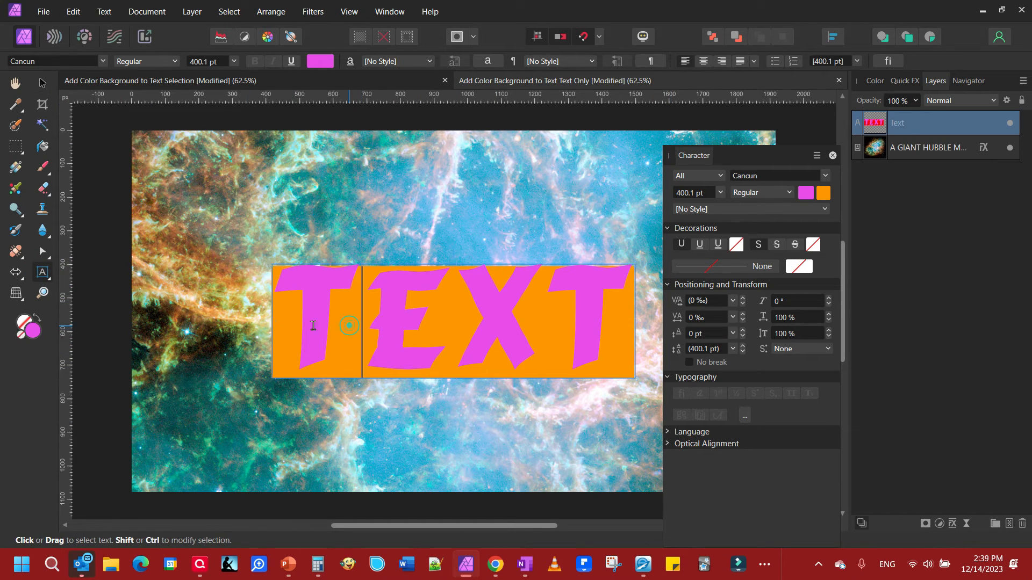
left_click_drag(313, 325, 310, 326)
left_click(823, 193)
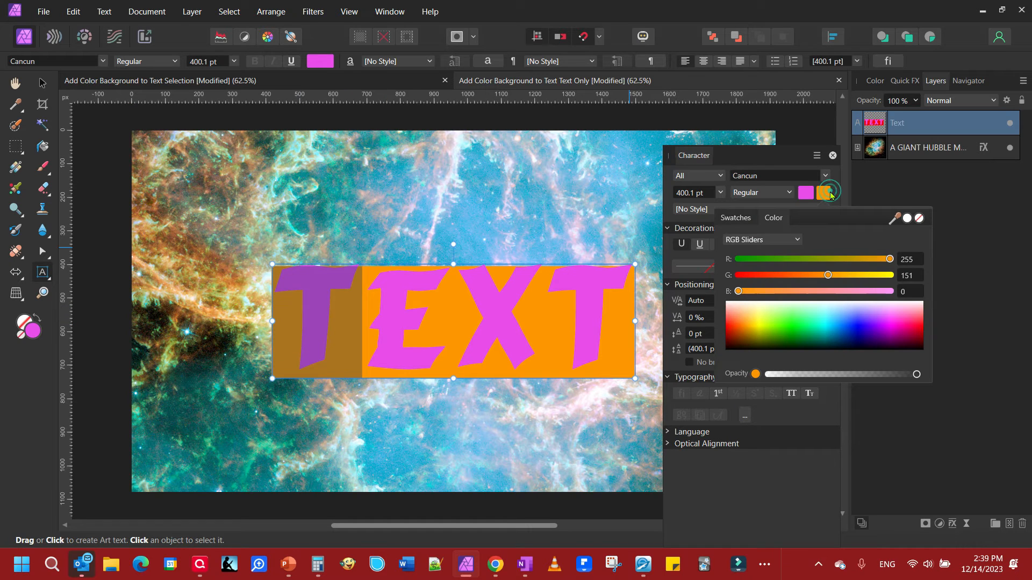
left_click(744, 239)
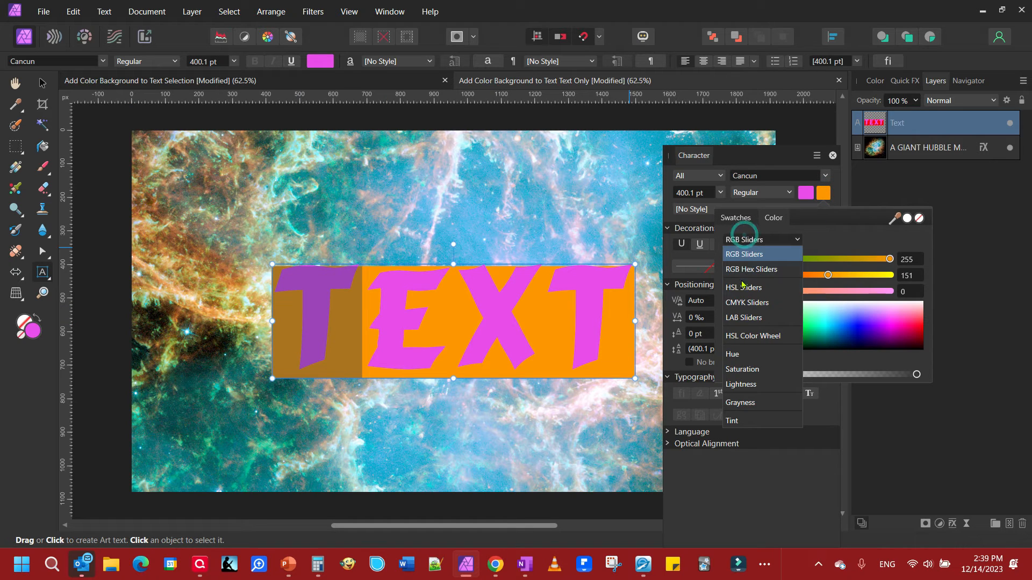
left_click(737, 337)
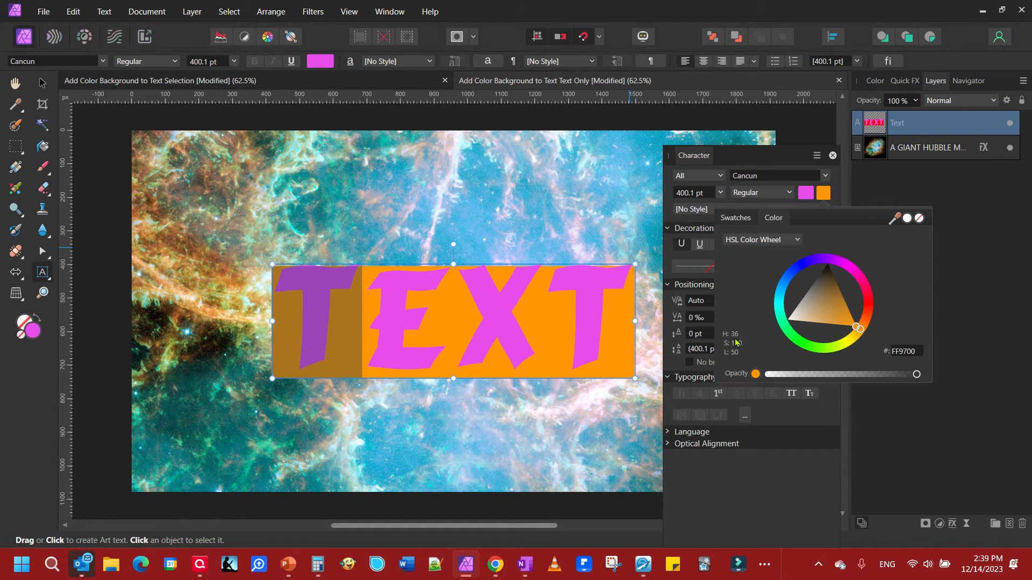
left_click_drag(860, 329, 867, 299)
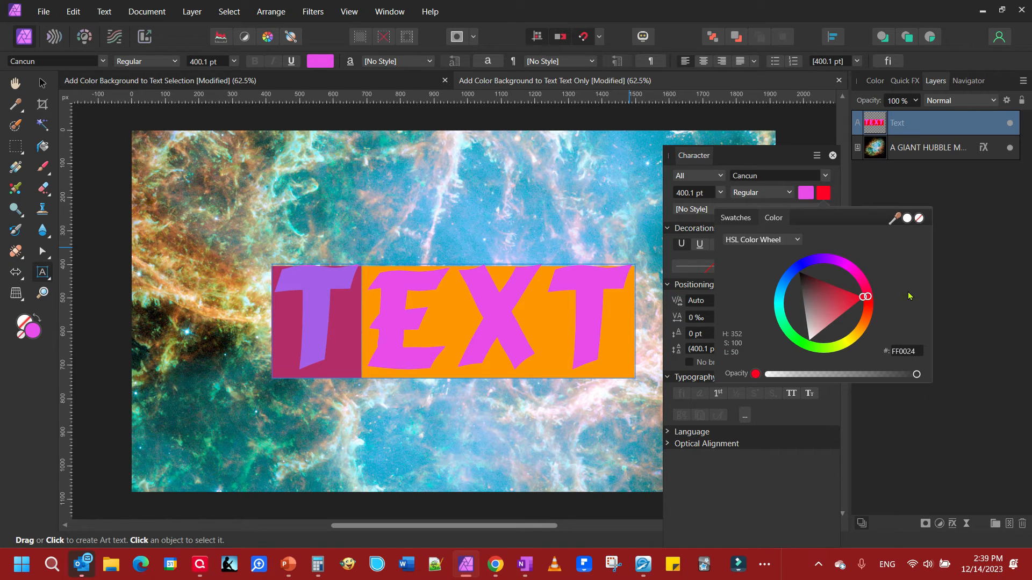
Step: Select the letter E and set its background color to blue 1F00FF
left_click(378, 312)
left_click_drag(357, 317, 413, 323)
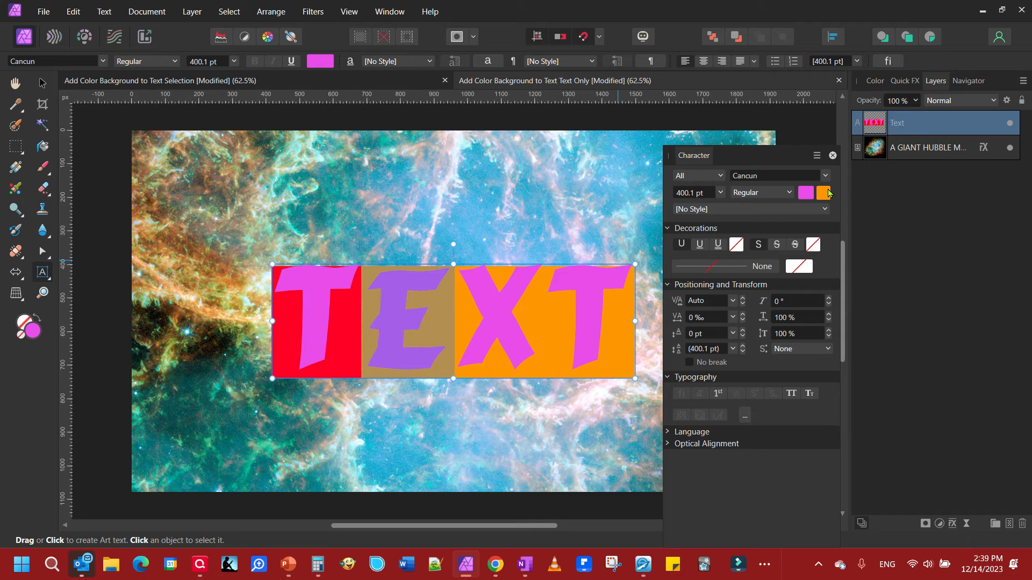
left_click(828, 194)
left_click_drag(860, 329, 805, 262)
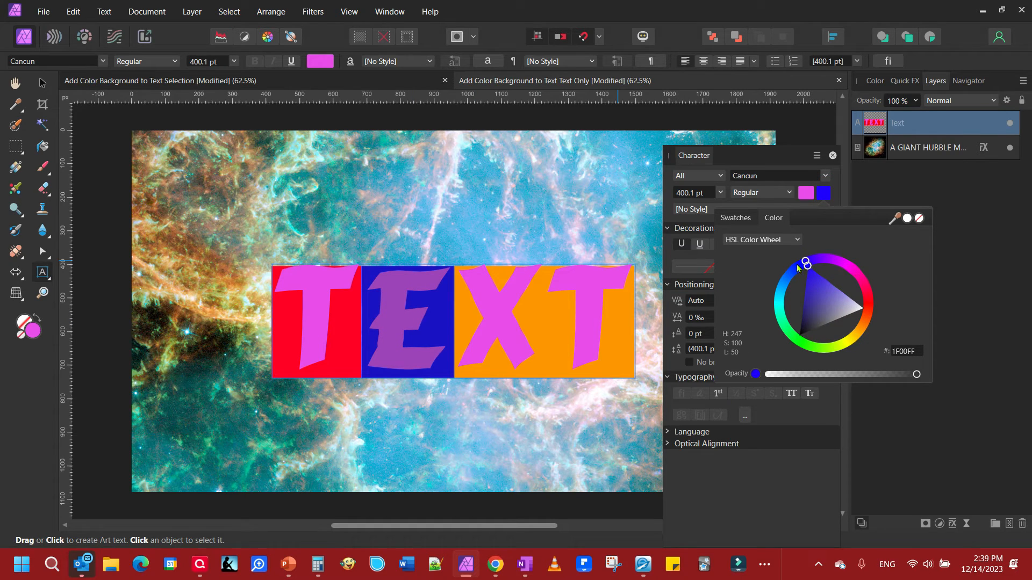
Step: Select only the letter X and set its character background color to green 00FF04
left_click(461, 311)
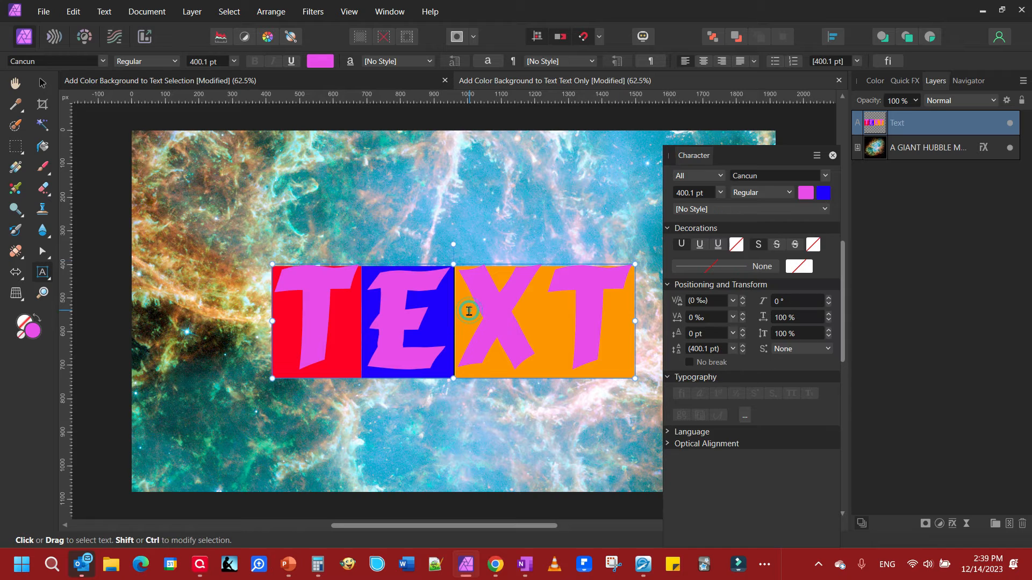
left_click_drag(461, 311, 509, 314)
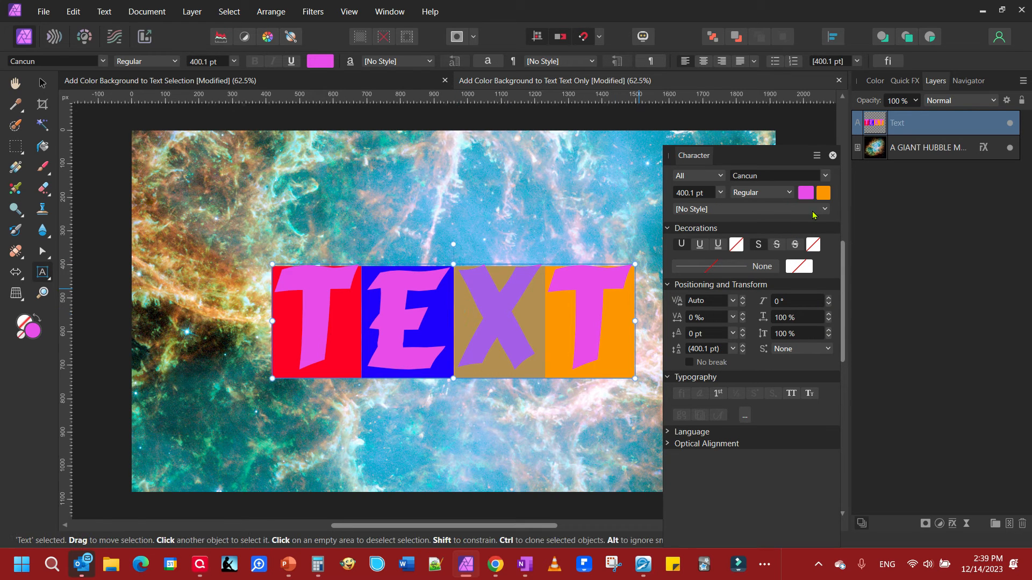
left_click(824, 194)
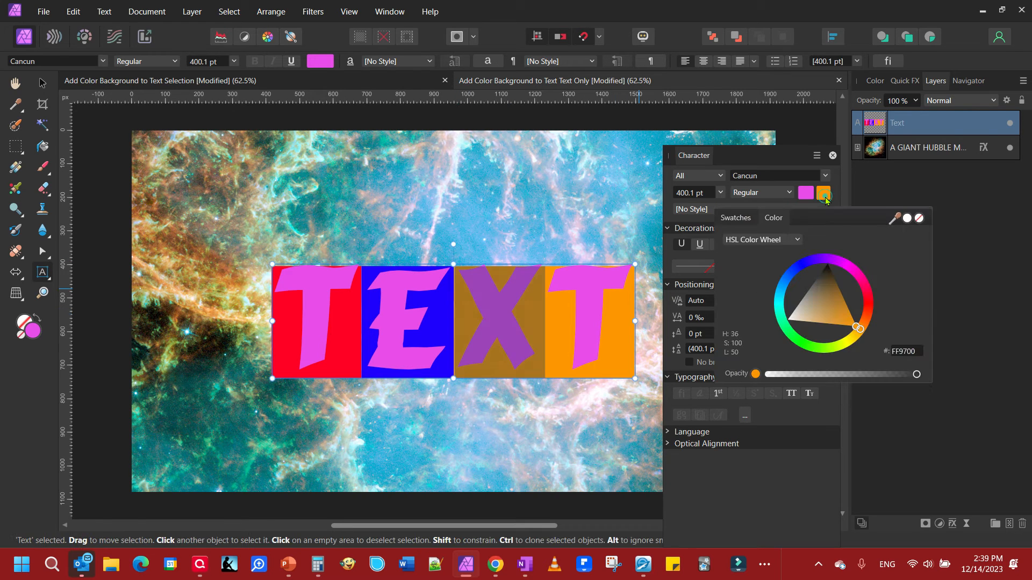
left_click(796, 342)
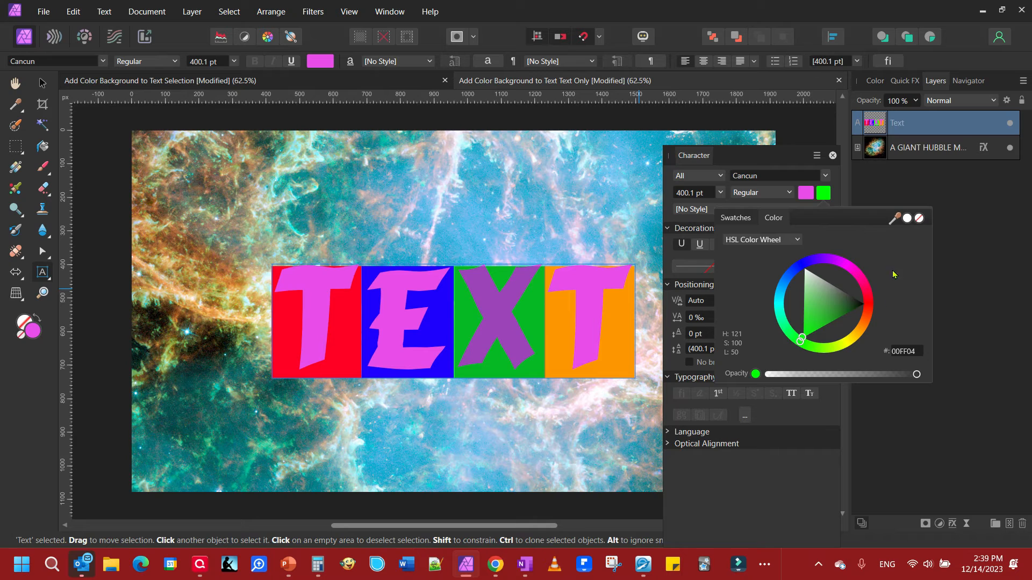
left_click(911, 172)
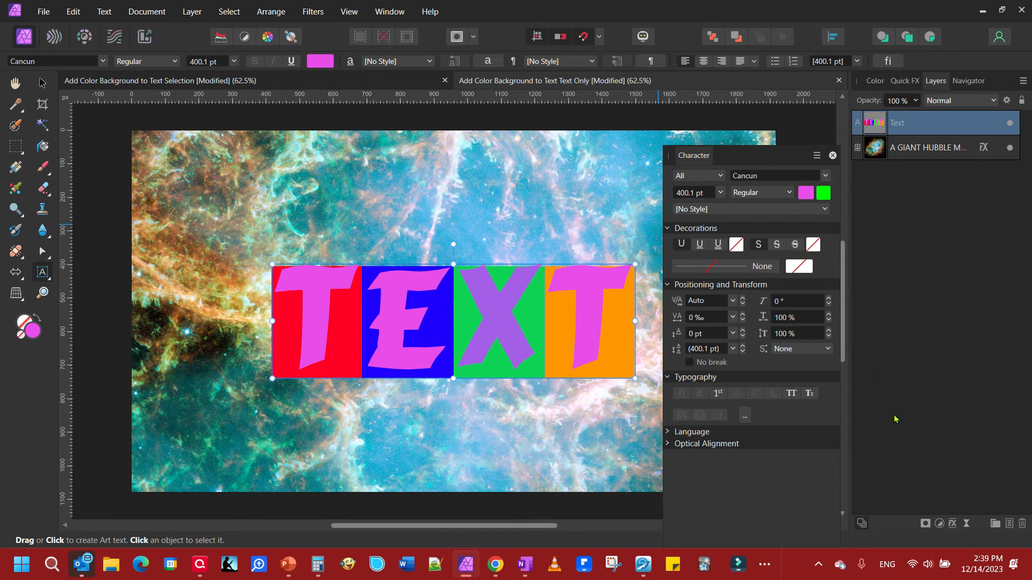
Step: Add a red solid color outline effect to the text with a radius of 33.9 px
left_click(952, 524)
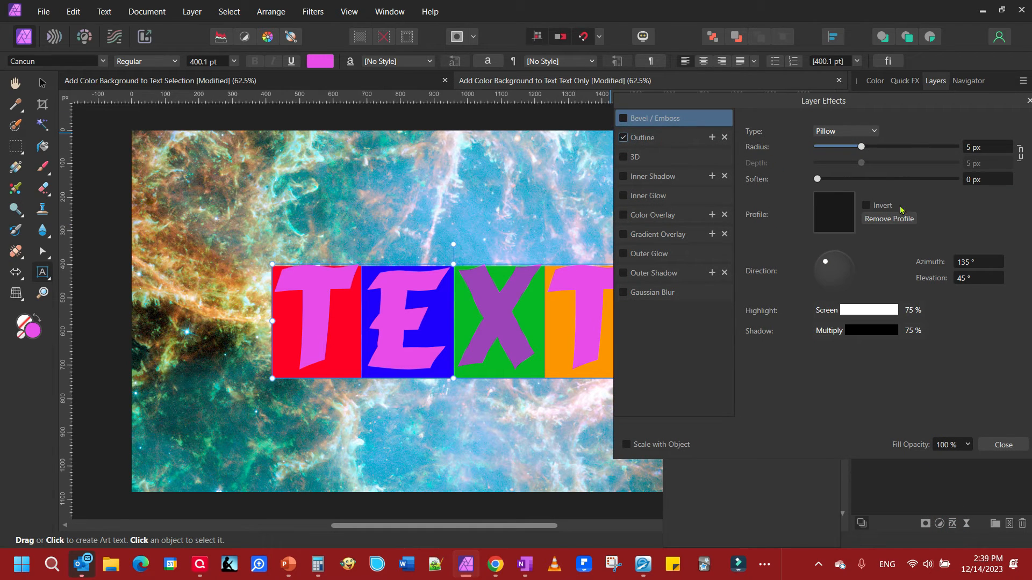
left_click(678, 141)
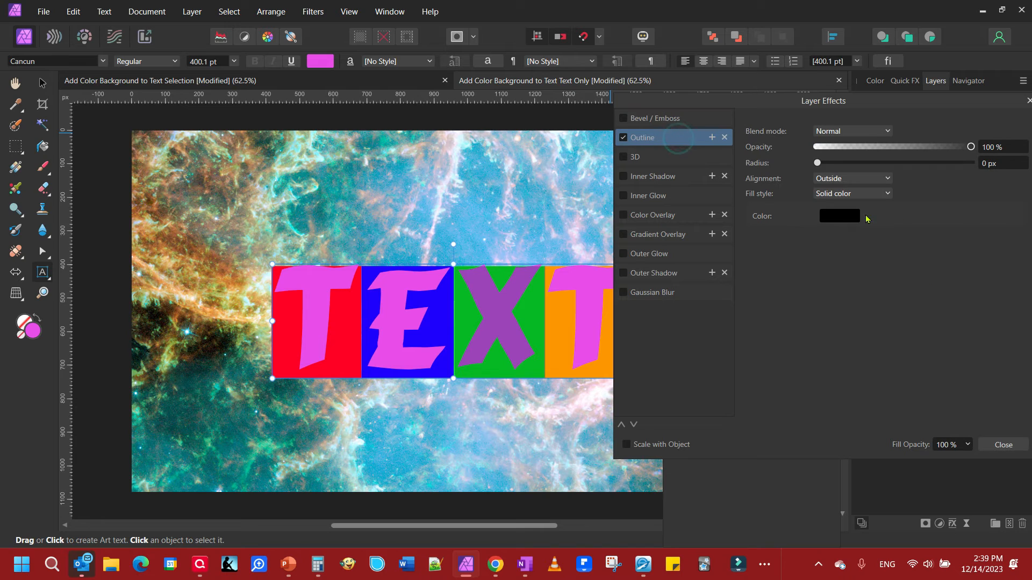
left_click(848, 220)
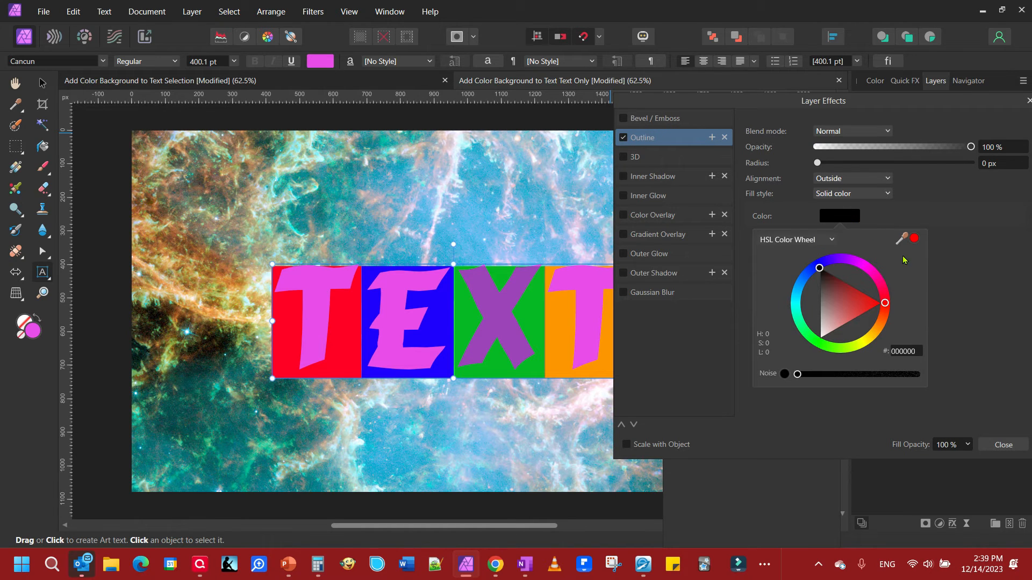
left_click(912, 241)
left_click(816, 162)
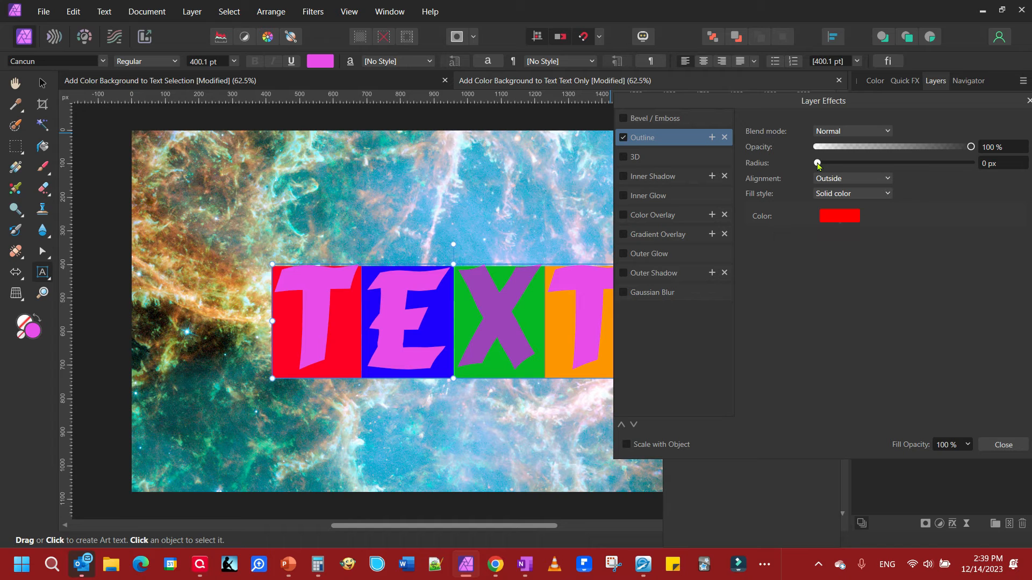
left_click_drag(818, 164, 925, 163)
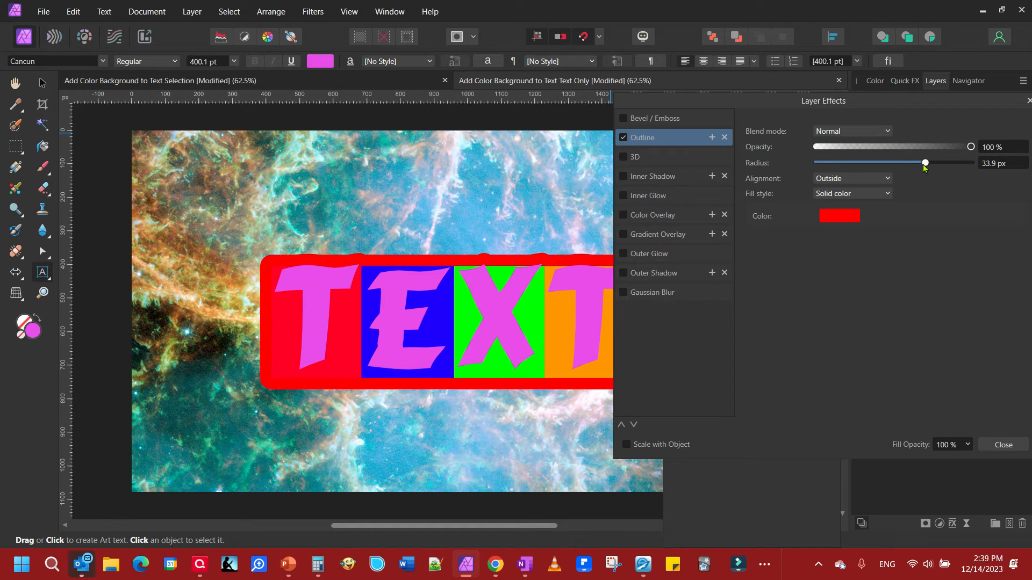
Step: Enable the 3D layer effect on the text with a radius of 72 px and close the effect settings
left_click(623, 157)
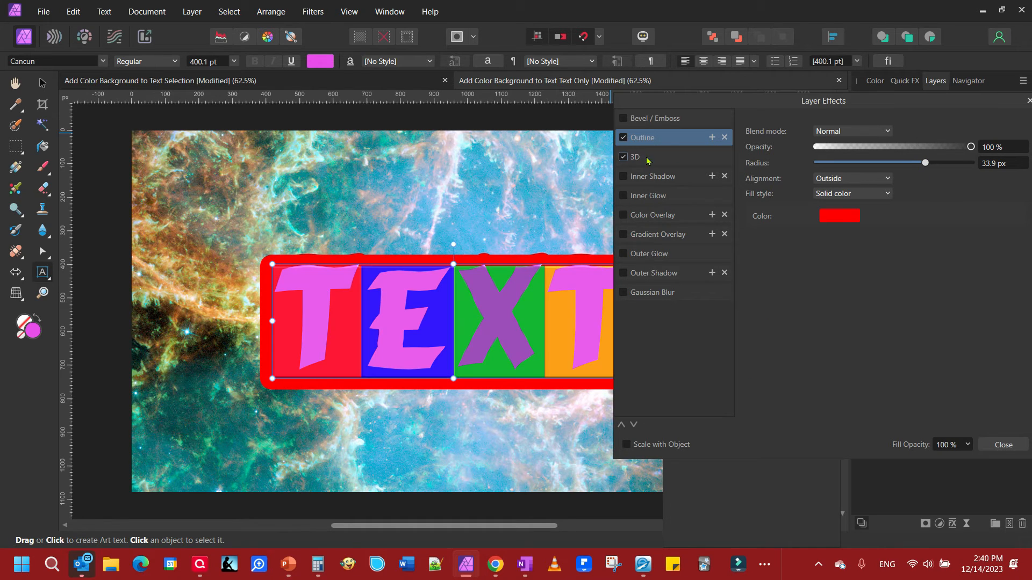
left_click(635, 157)
left_click_drag(860, 132, 948, 141)
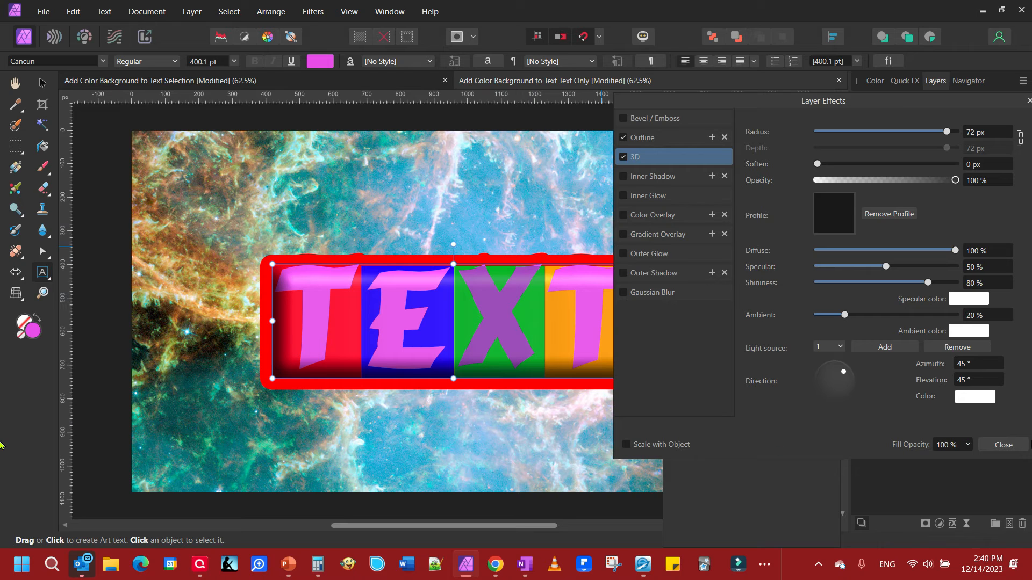
left_click(1003, 446)
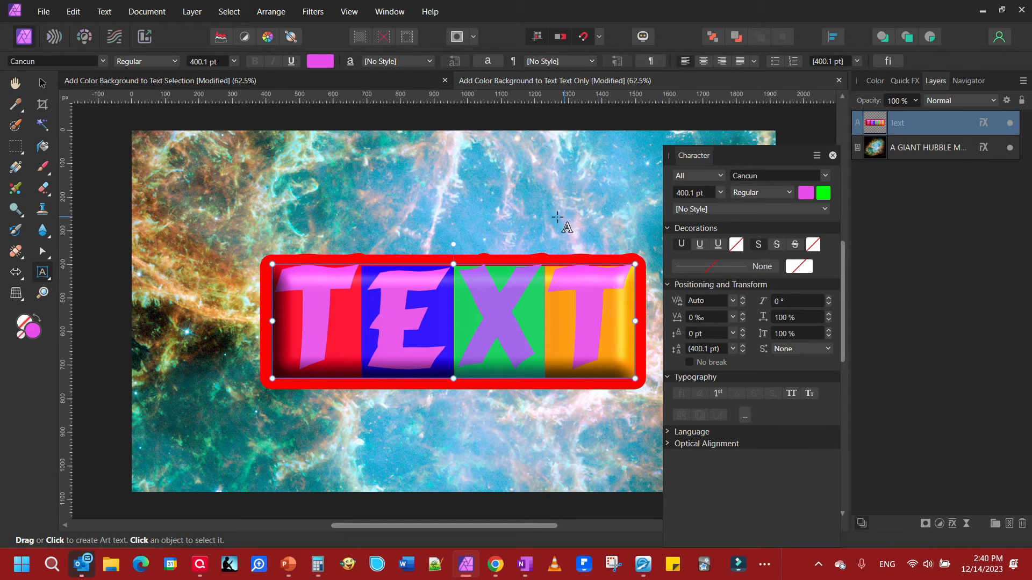
Step: Undo the outline and 3D effect changes on the text
key("ctrl+z")
key("ctrl+z")
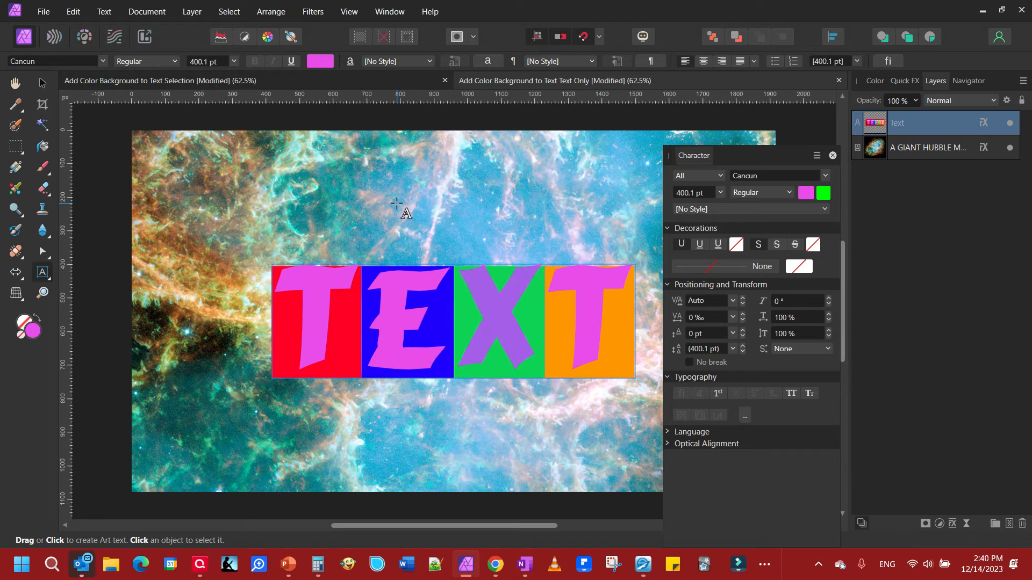
Step: Close the Character panel and convert the whole text object to curves
left_click(537, 269)
left_click(832, 156)
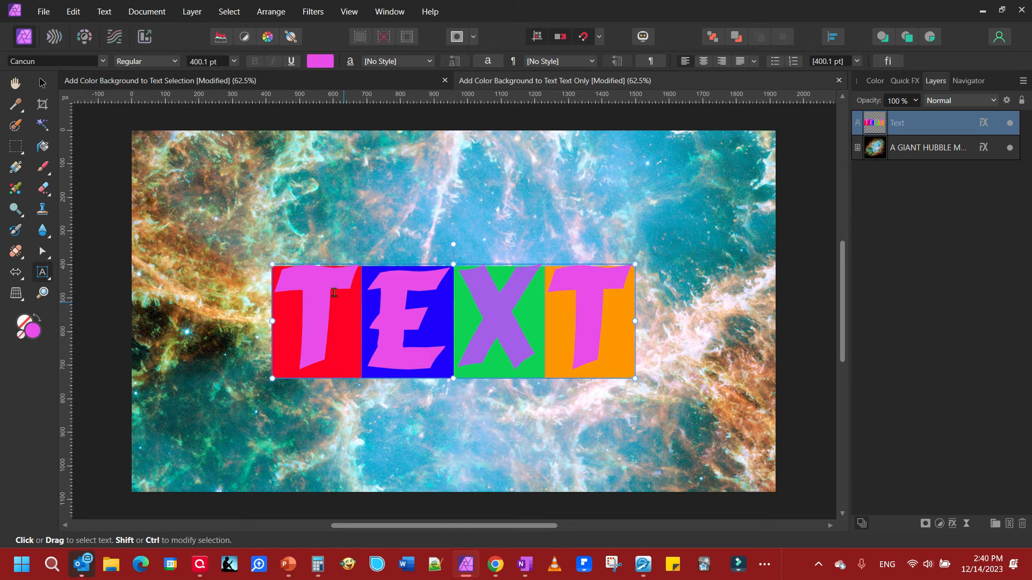
key("Escape")
left_click(43, 83)
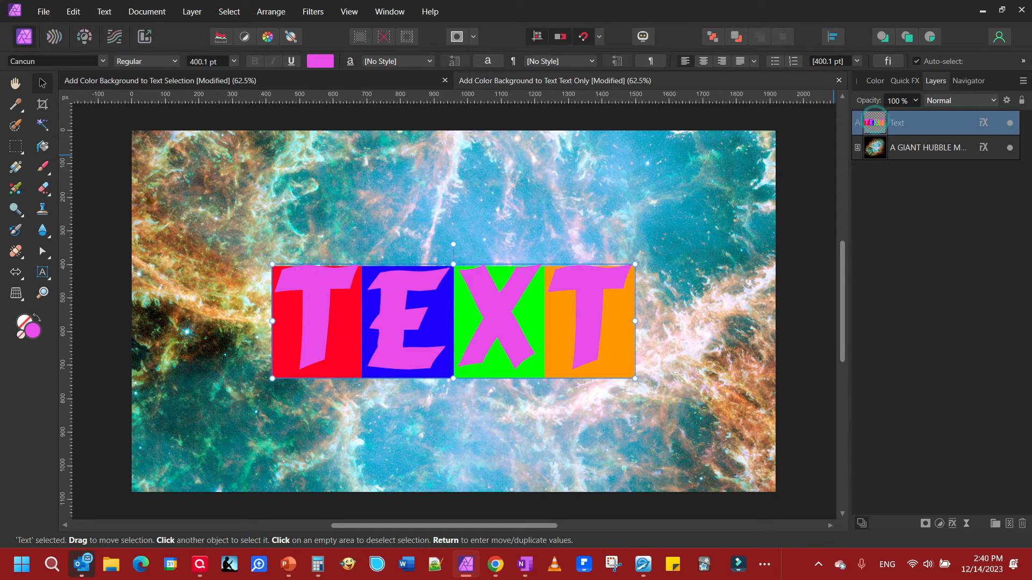
left_click(1021, 62)
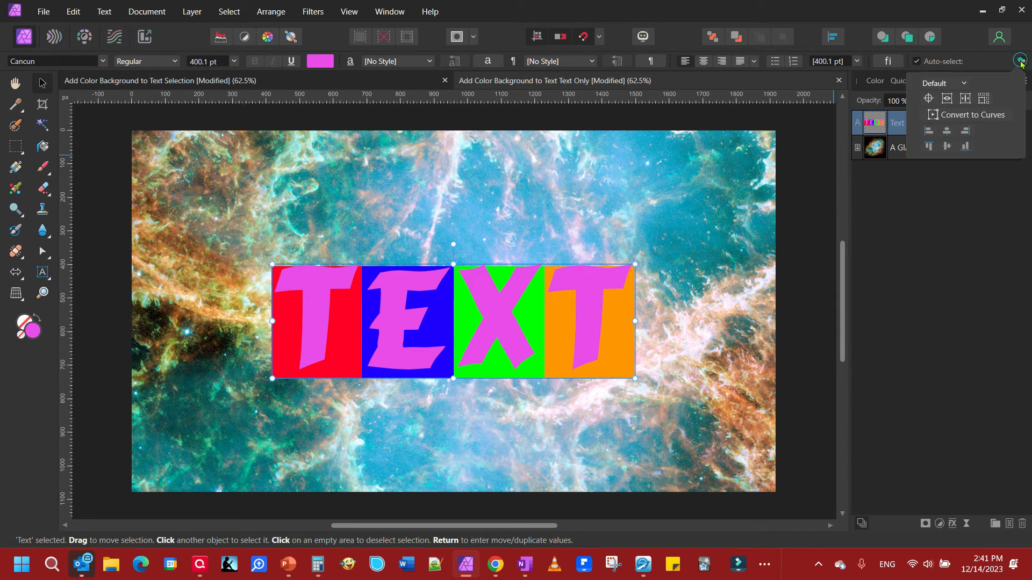
right_click(450, 324)
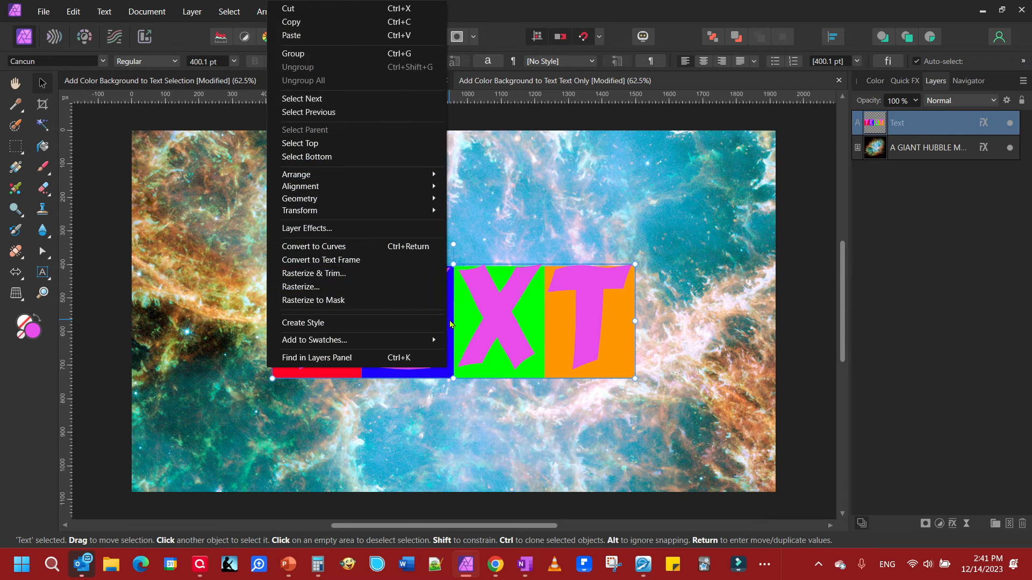
left_click(363, 248)
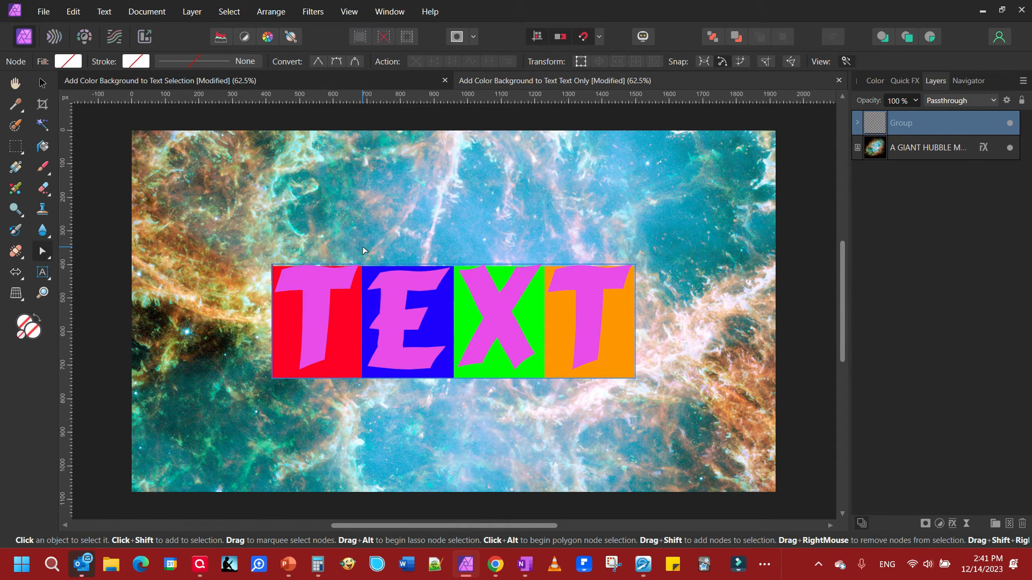
Step: Group the last letter T's curve with its orange background curve and move that group up above the row of letters
left_click(858, 123)
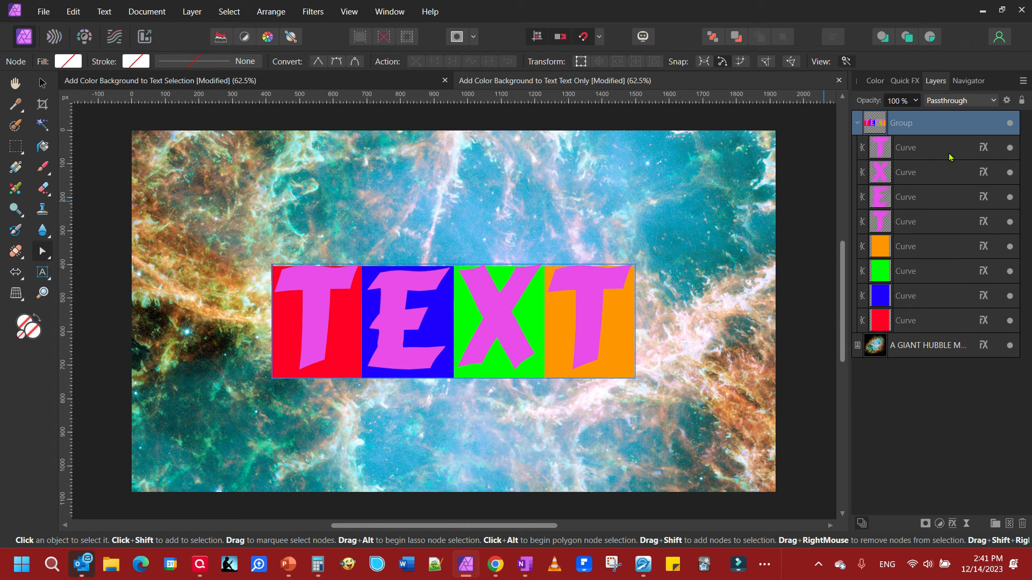
left_click(882, 153)
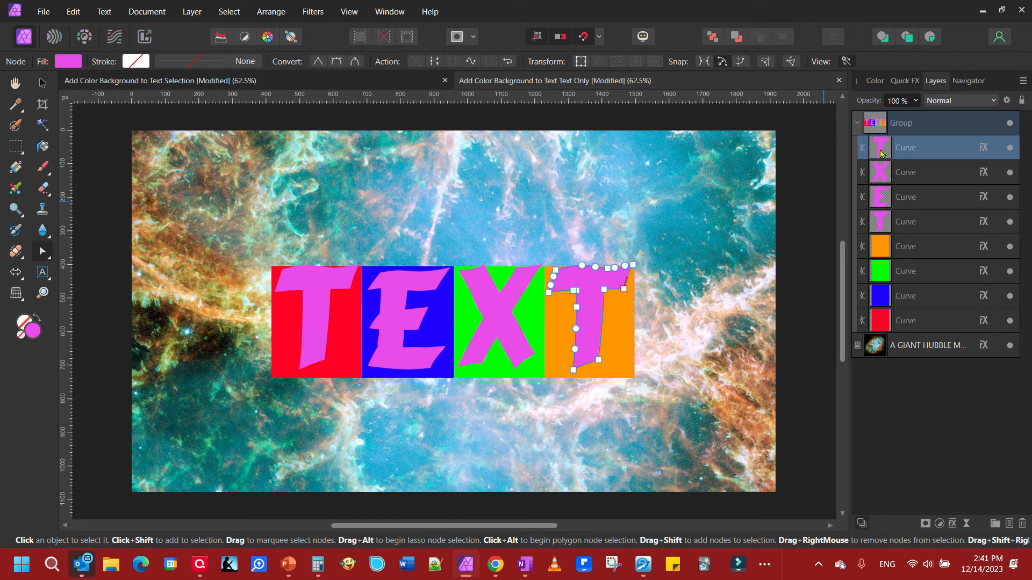
left_click(907, 246, "shift")
left_click(907, 246)
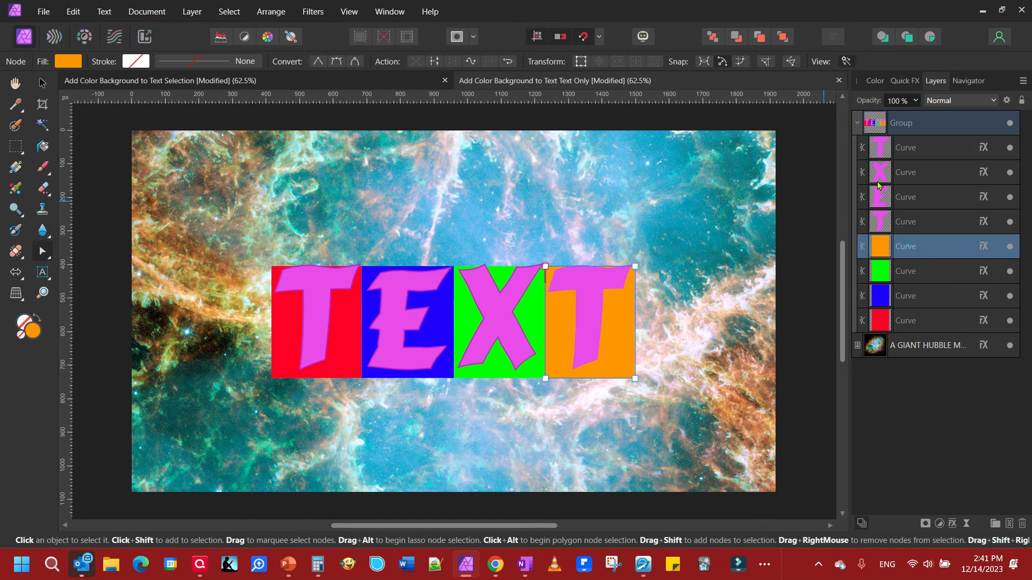
left_click(893, 153)
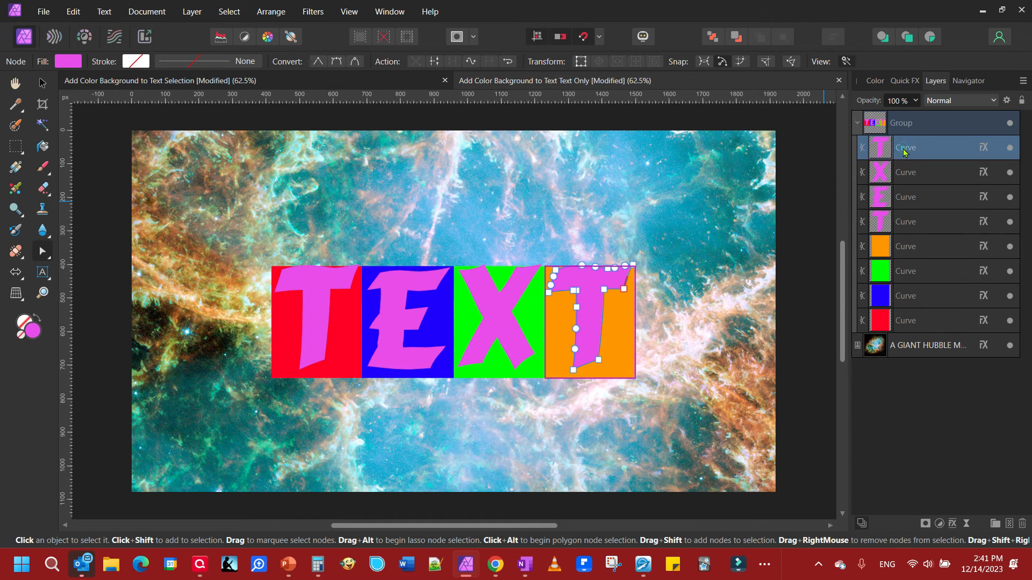
left_click(911, 254, "ctrl")
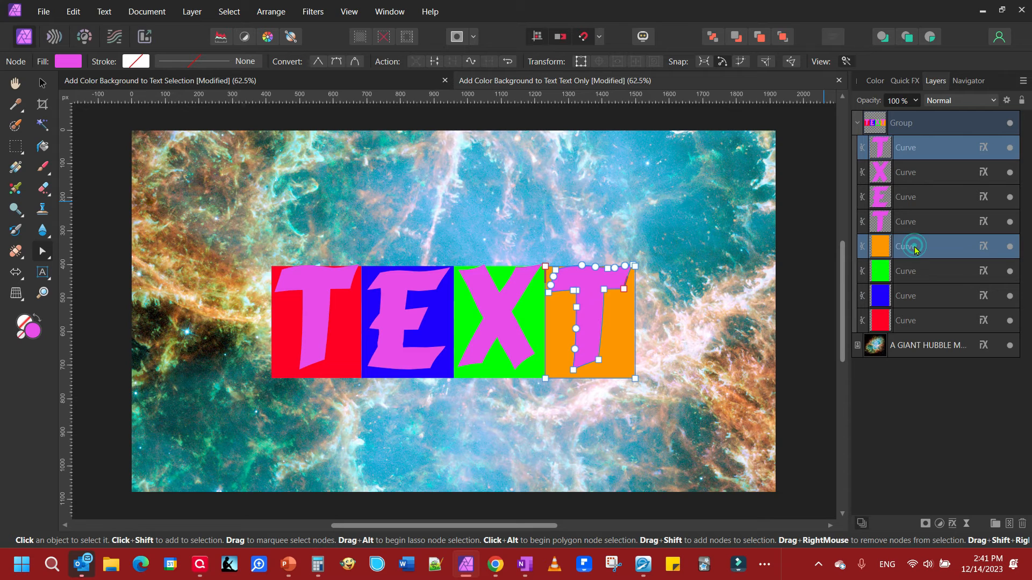
right_click(885, 248)
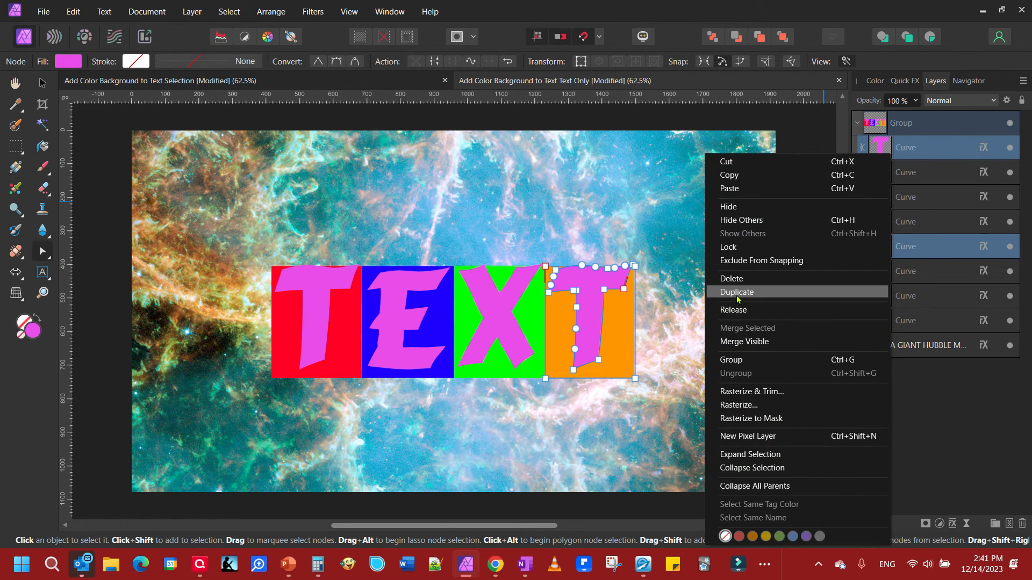
left_click(741, 364)
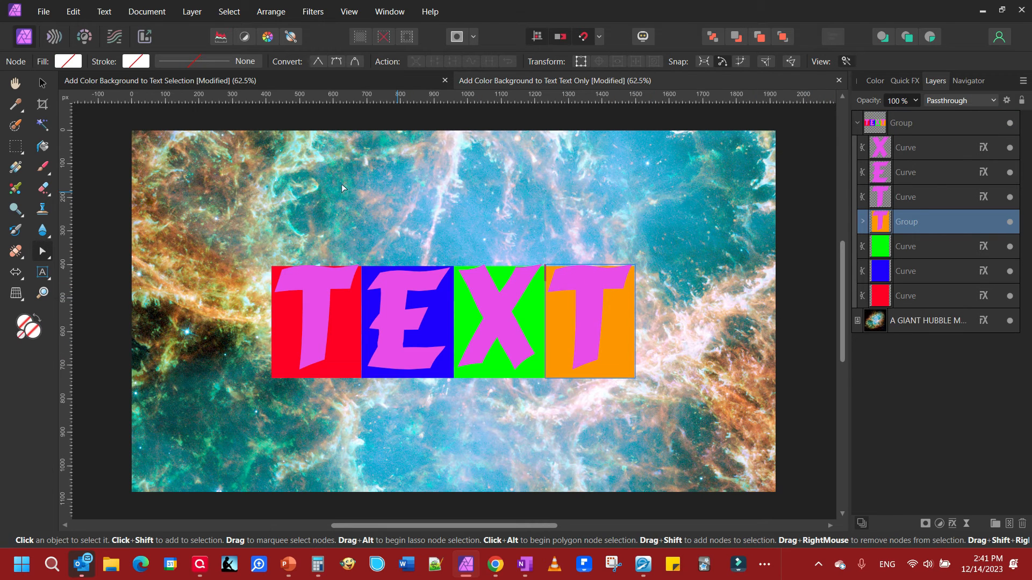
left_click(42, 83)
left_click_drag(597, 347, 602, 252)
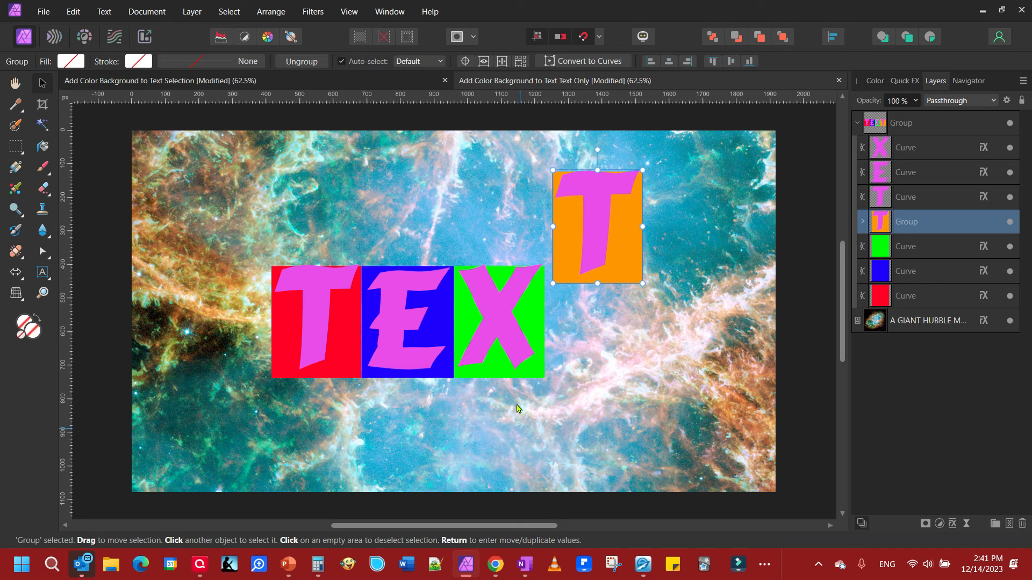
Step: Group the letter X's curve with its green background curve
left_click(505, 333)
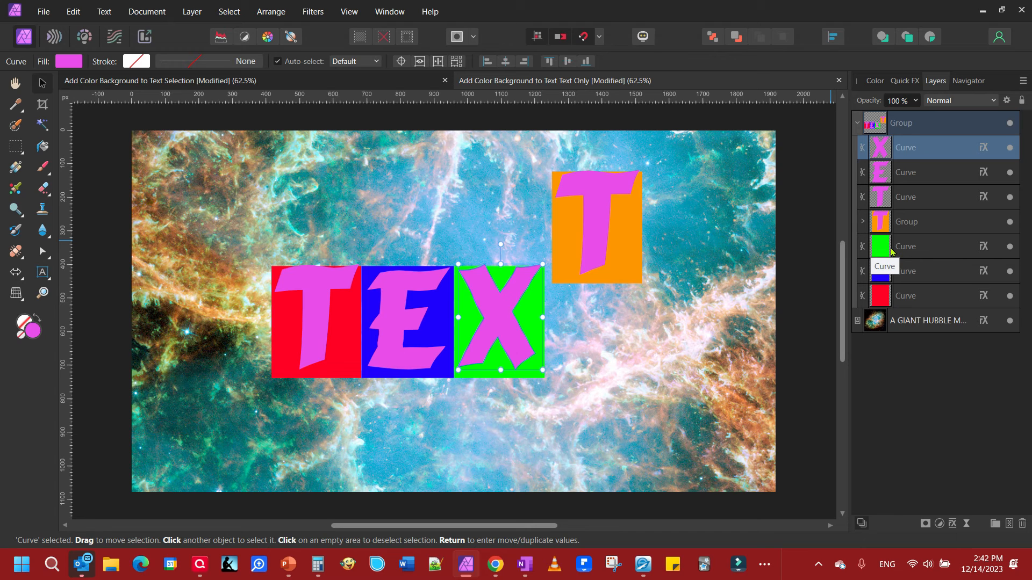
left_click(927, 257, "ctrl")
right_click(924, 249)
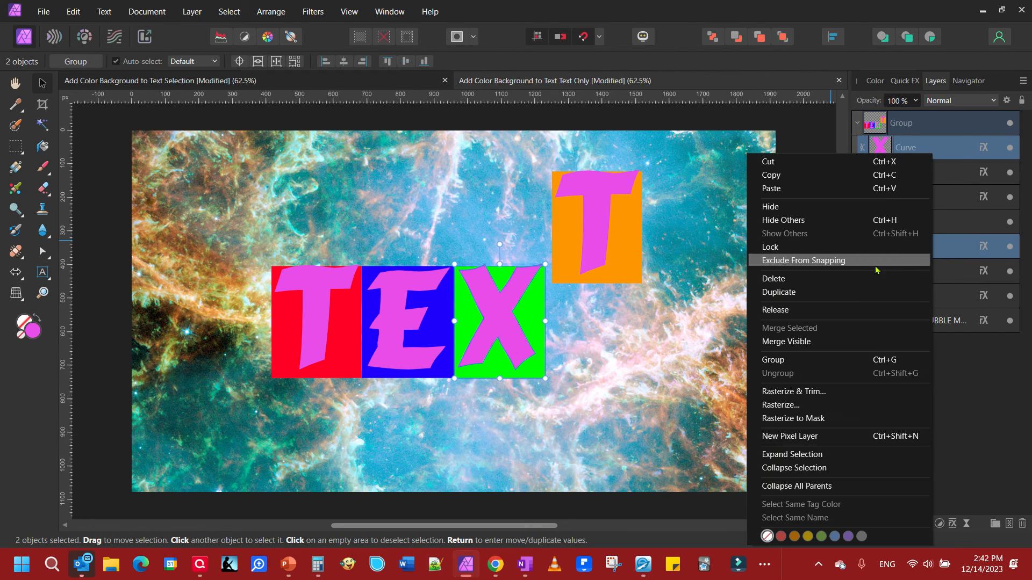
left_click(776, 360)
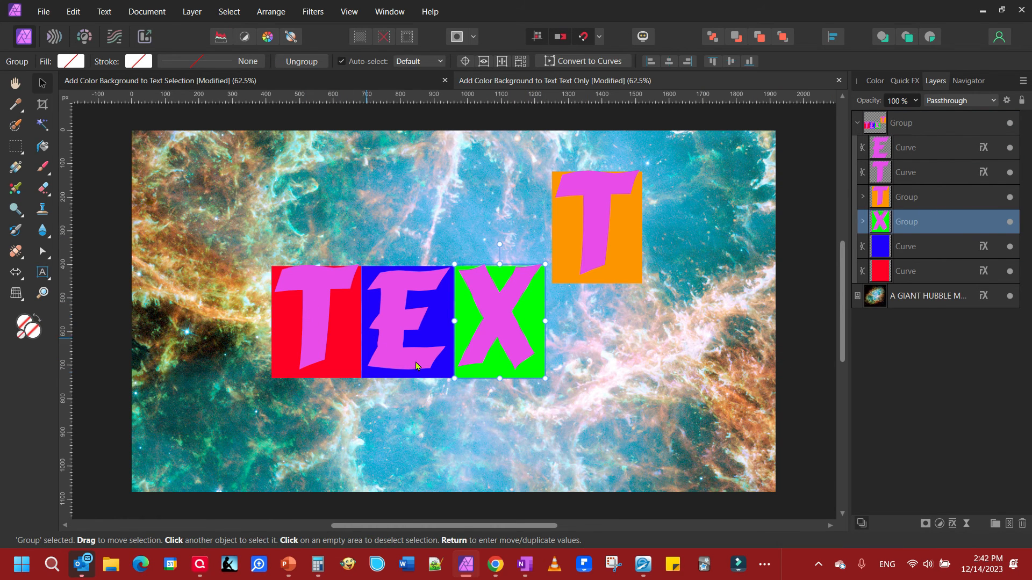
Step: Select only the X curve inside its group, shift it slightly down and left, collapse the group and undo the shift
left_click(42, 253)
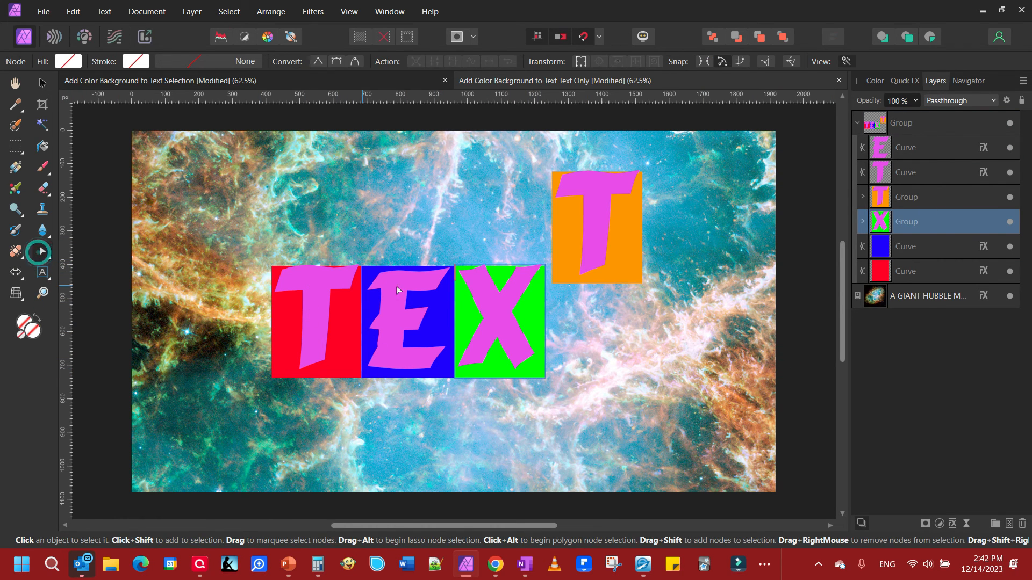
left_click(486, 294)
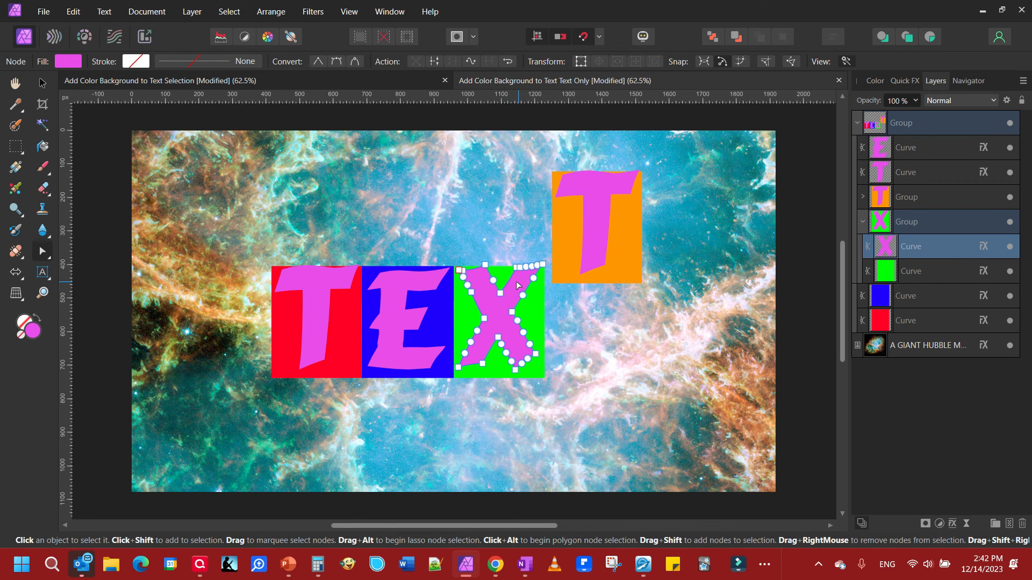
key("v")
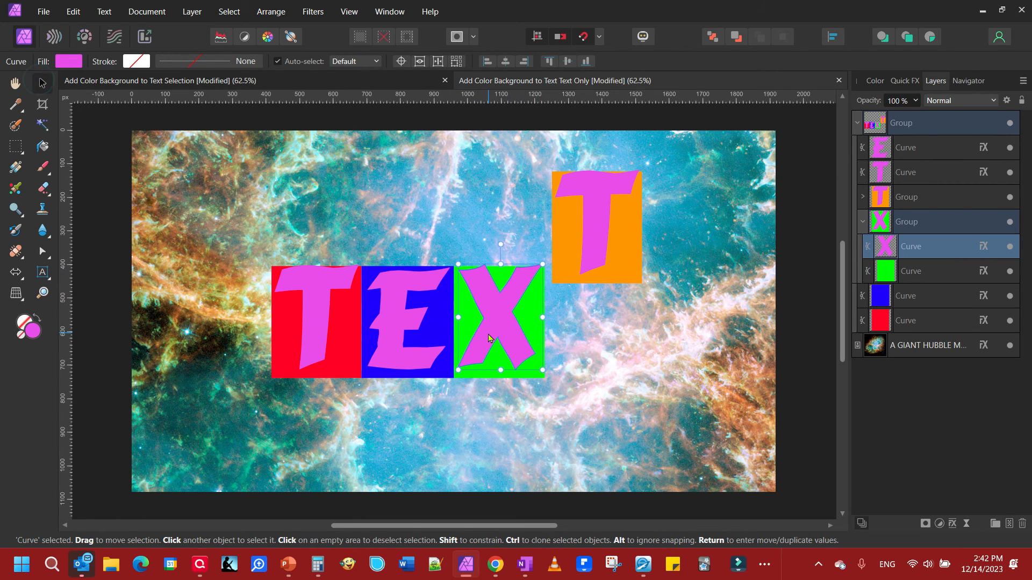
mouse_move(489, 337)
left_mouse_down()
mouse_move(592, 363)
mouse_move(486, 343)
left_mouse_up()
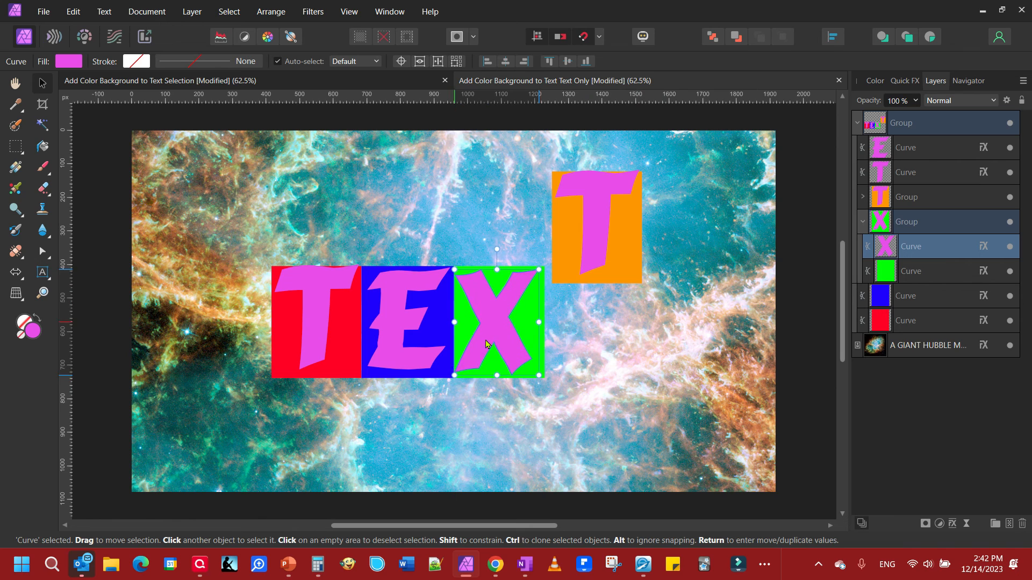
left_click(862, 222)
key("ctrl+z")
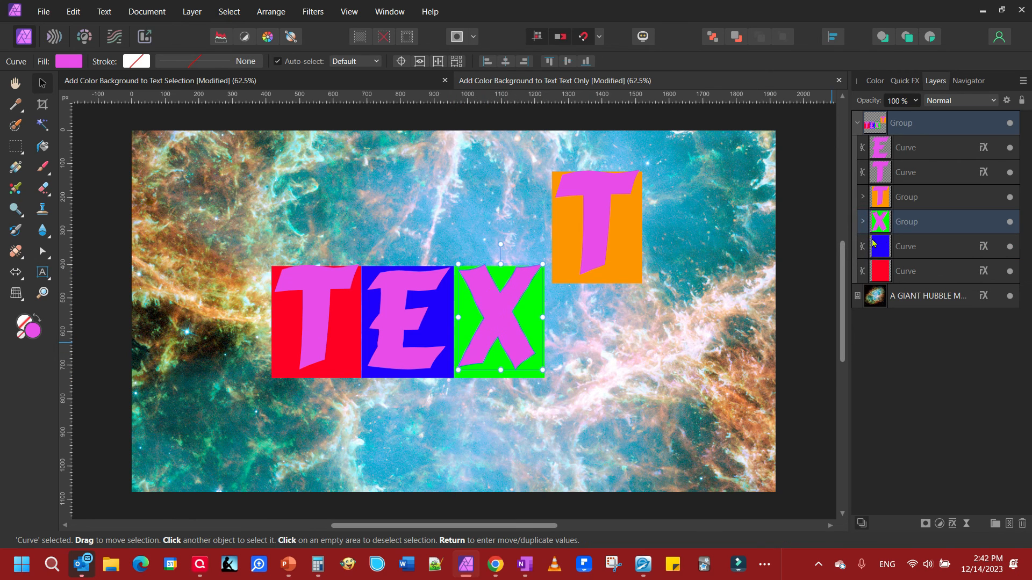
Step: Move the grouped letter X and its green background below the orange T group
left_click(878, 223)
left_click_drag(499, 316, 596, 390)
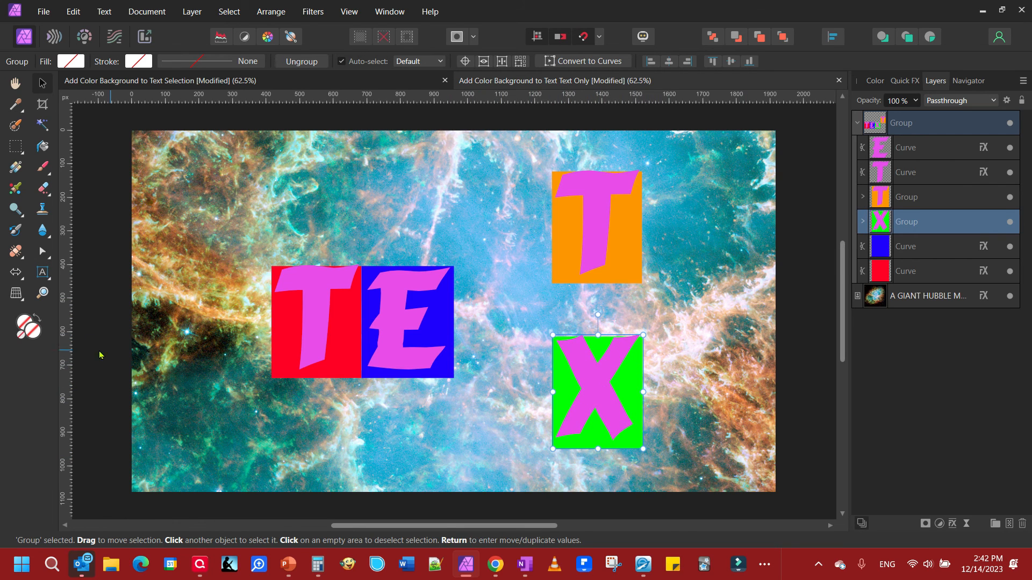
Step: Use the Node Tool to pull five nodes of the X curve far outward in different directions, distorting the letter into a spiky star shape
left_click(44, 253)
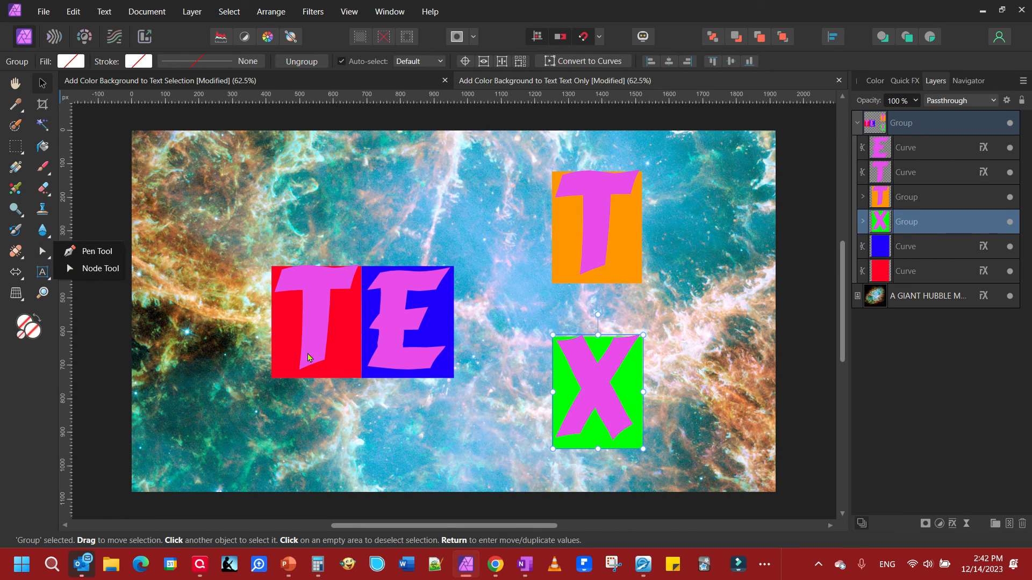
left_click(94, 269)
left_click(609, 376)
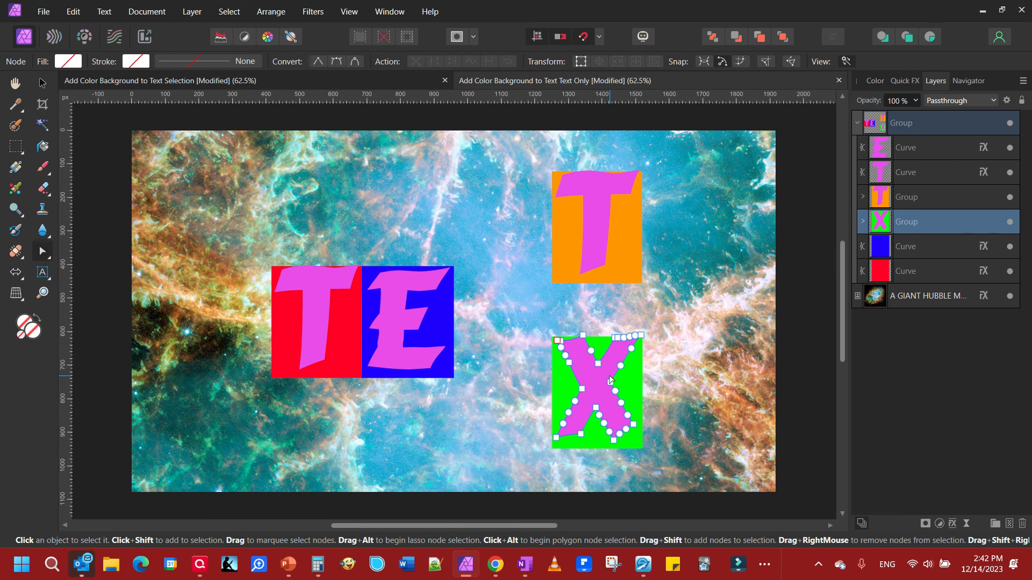
left_click_drag(557, 340, 487, 312)
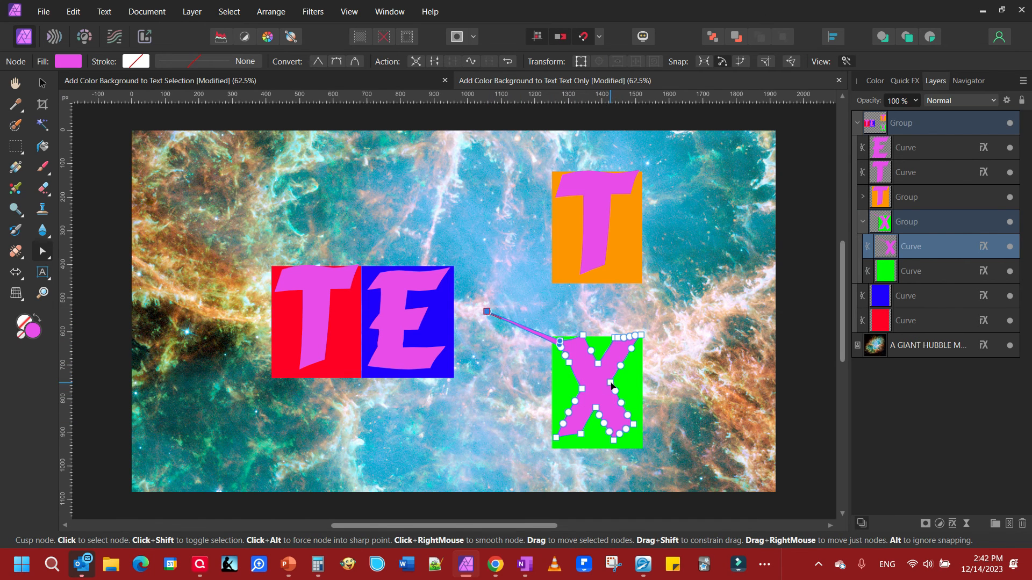
left_click_drag(611, 384, 724, 370)
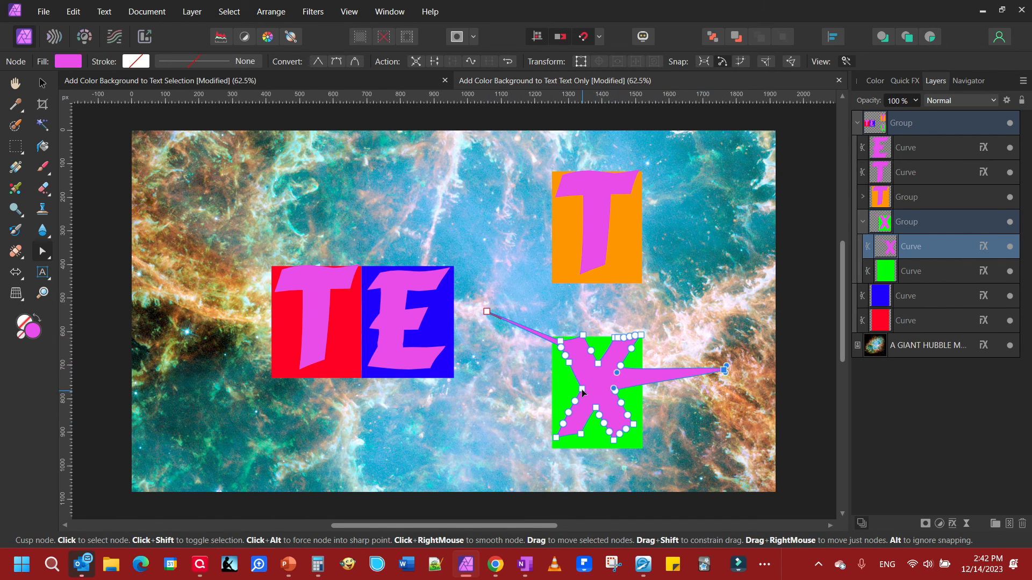
left_click_drag(582, 389, 470, 393)
left_click_drag(627, 430, 683, 467)
left_click_drag(600, 368, 593, 301)
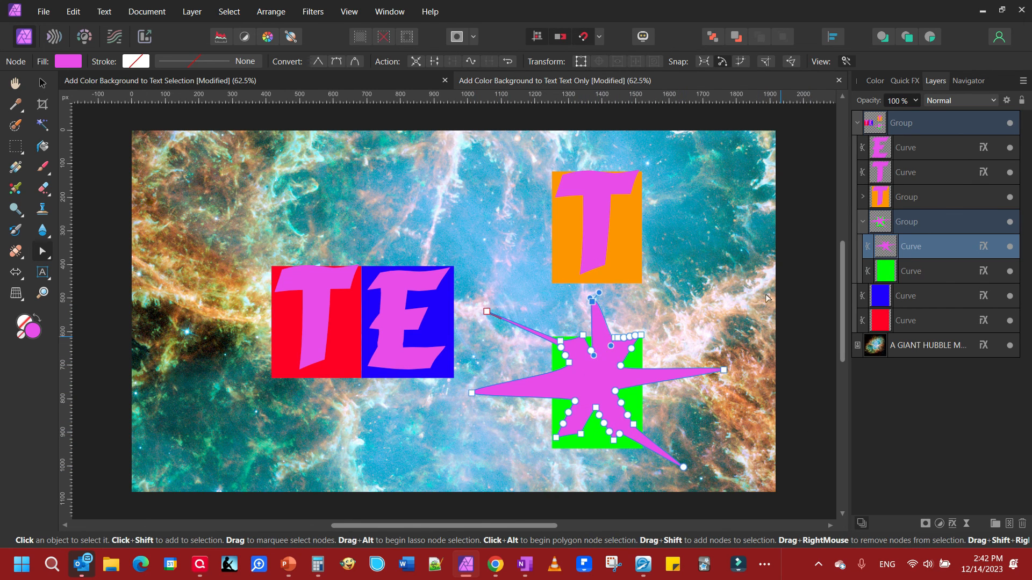